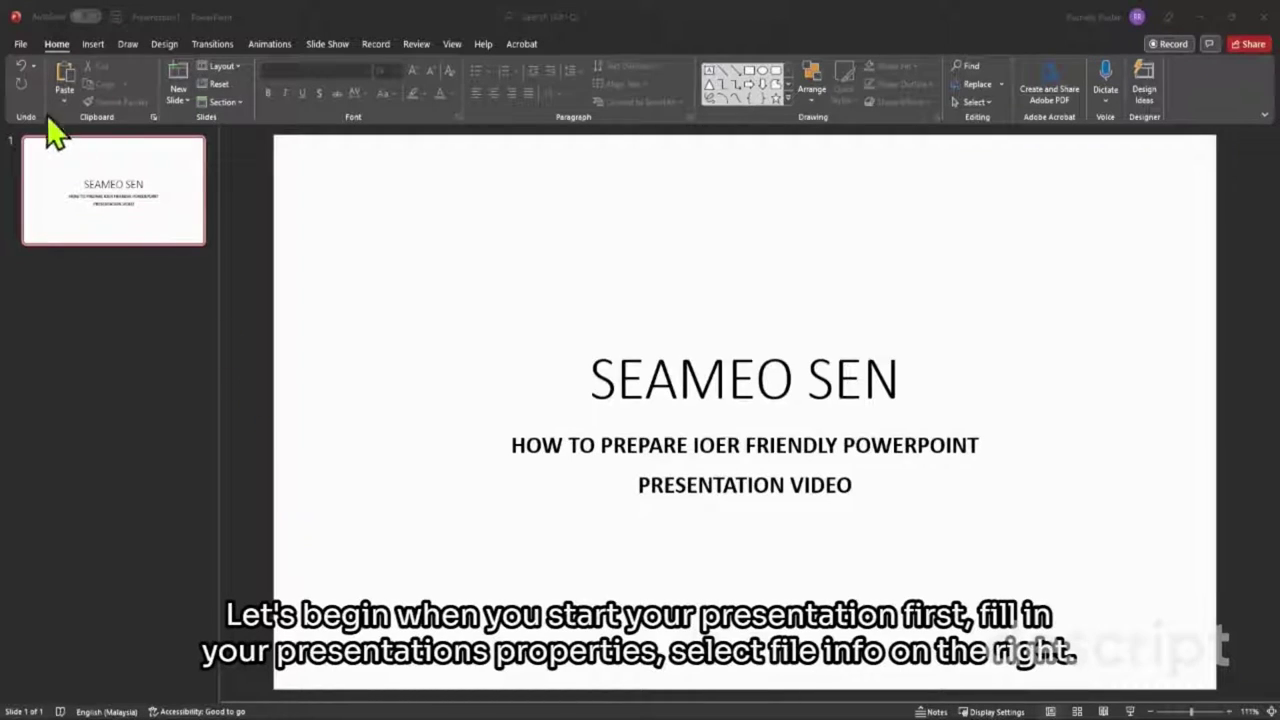
# Step: Set the presentation's title property to "Accessible Powerpoint Slide"
pyautogui.click(20, 44)
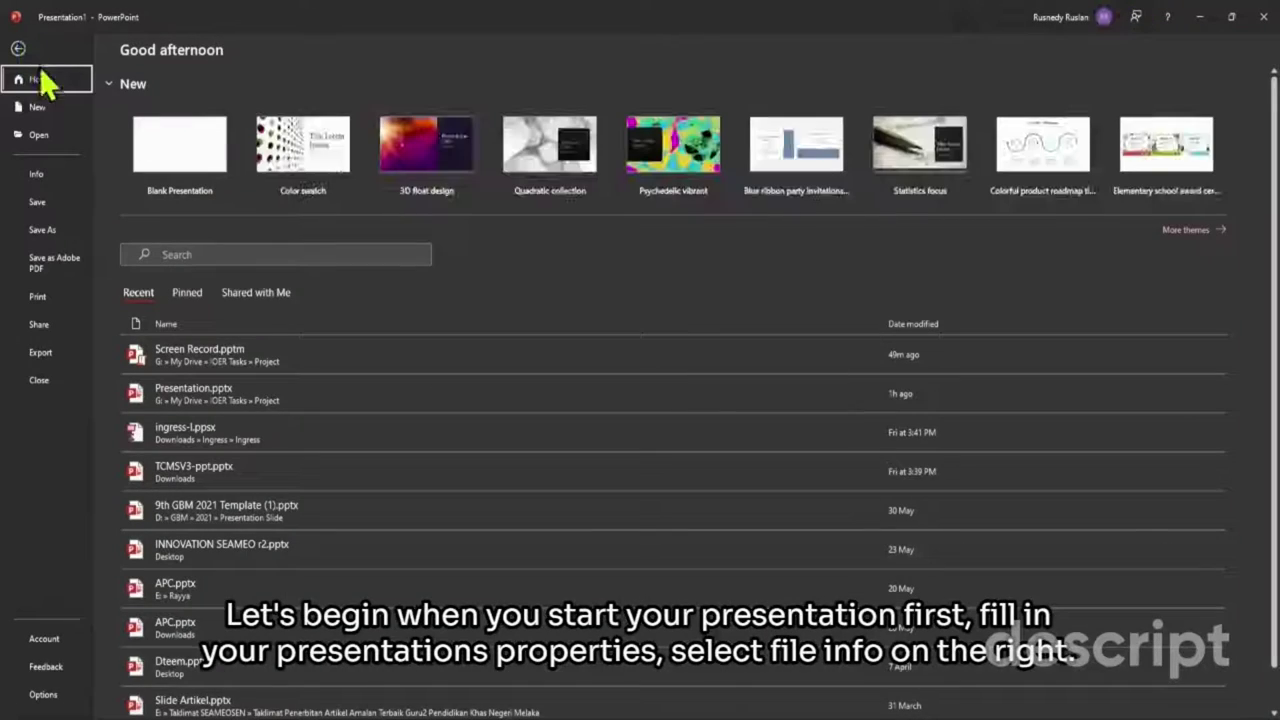
pyautogui.click(40, 176)
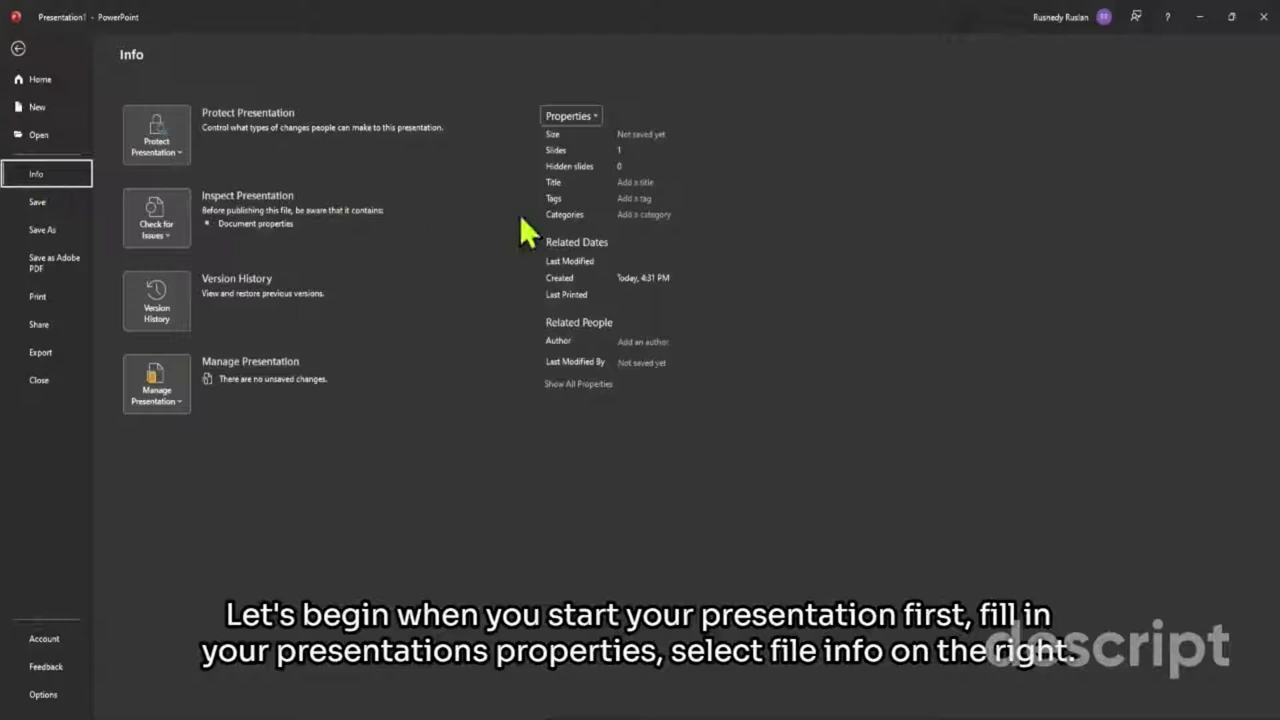
pyautogui.click(627, 182)
pyautogui.write('Accessible Powerpoint Slide')
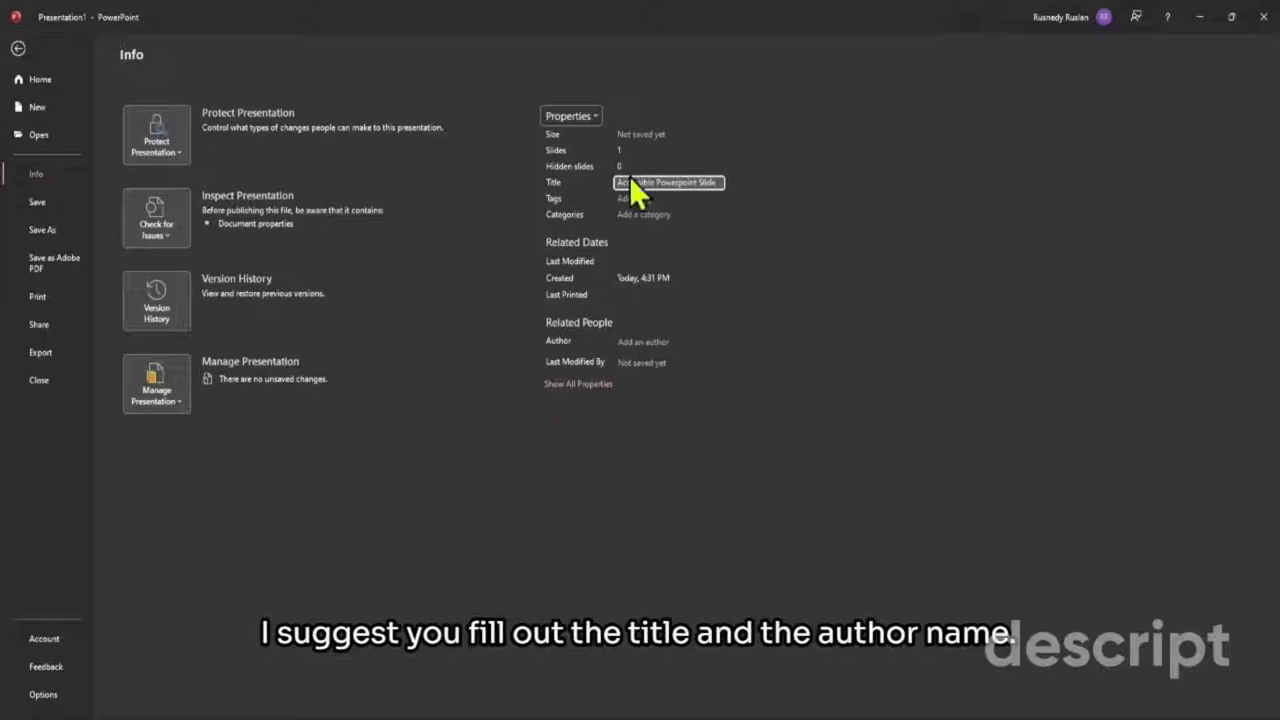
pyautogui.press('Return')
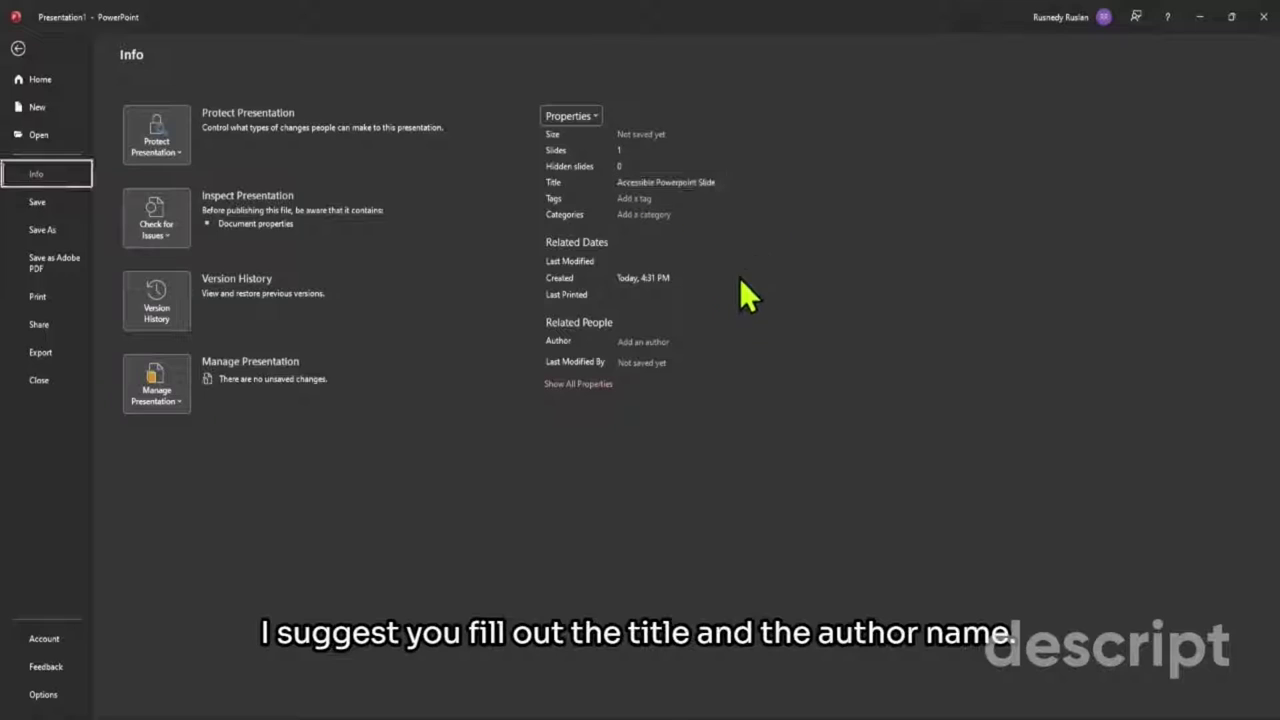
# Step: Enter the organisation's name as the author in the presentation's properties
pyautogui.click(640, 342)
pyautogui.write('SEAME')
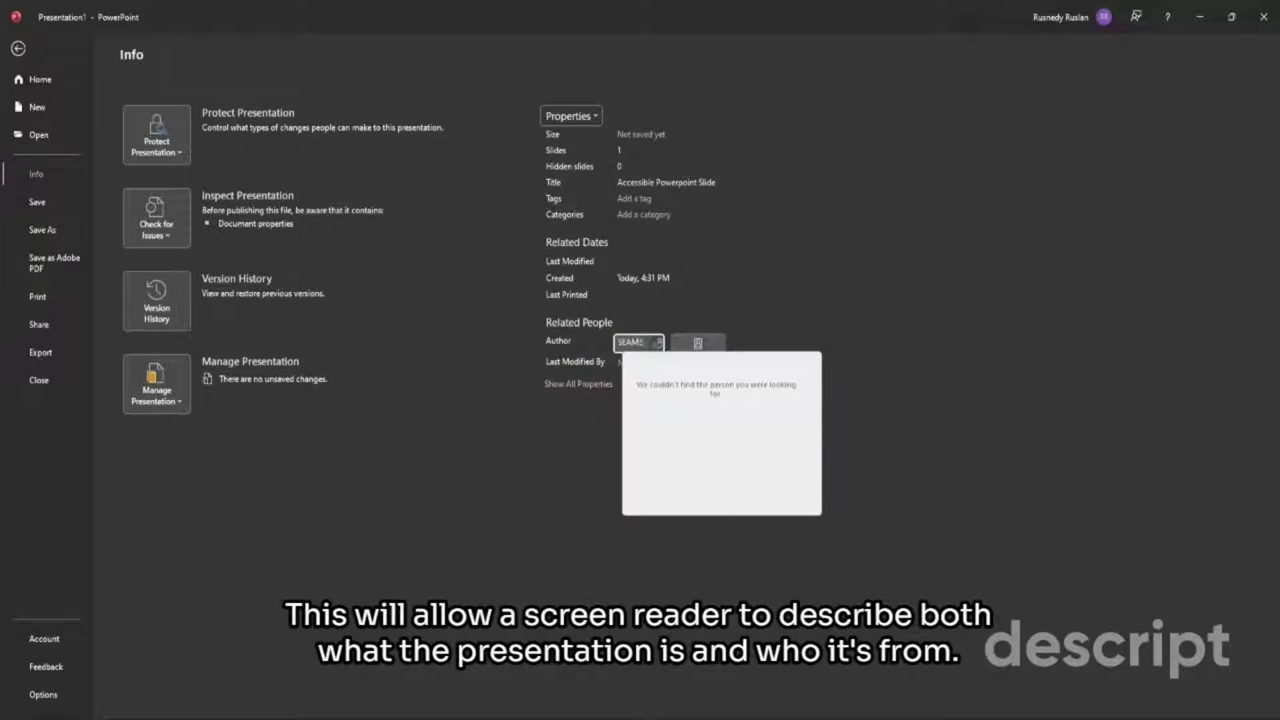
pyautogui.press('Return')
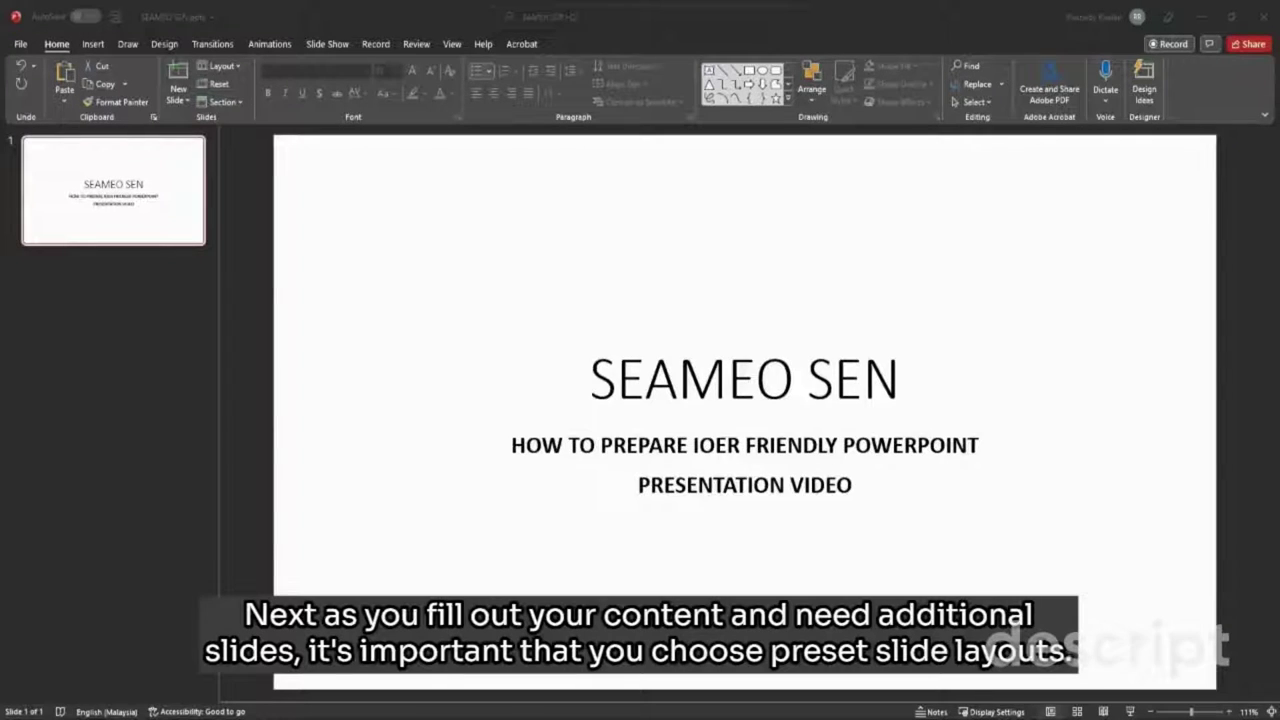
# Step: Add a Title and Content slide and fill its content placeholder with six bullets of Lorem ipsum text
pyautogui.click(187, 100)
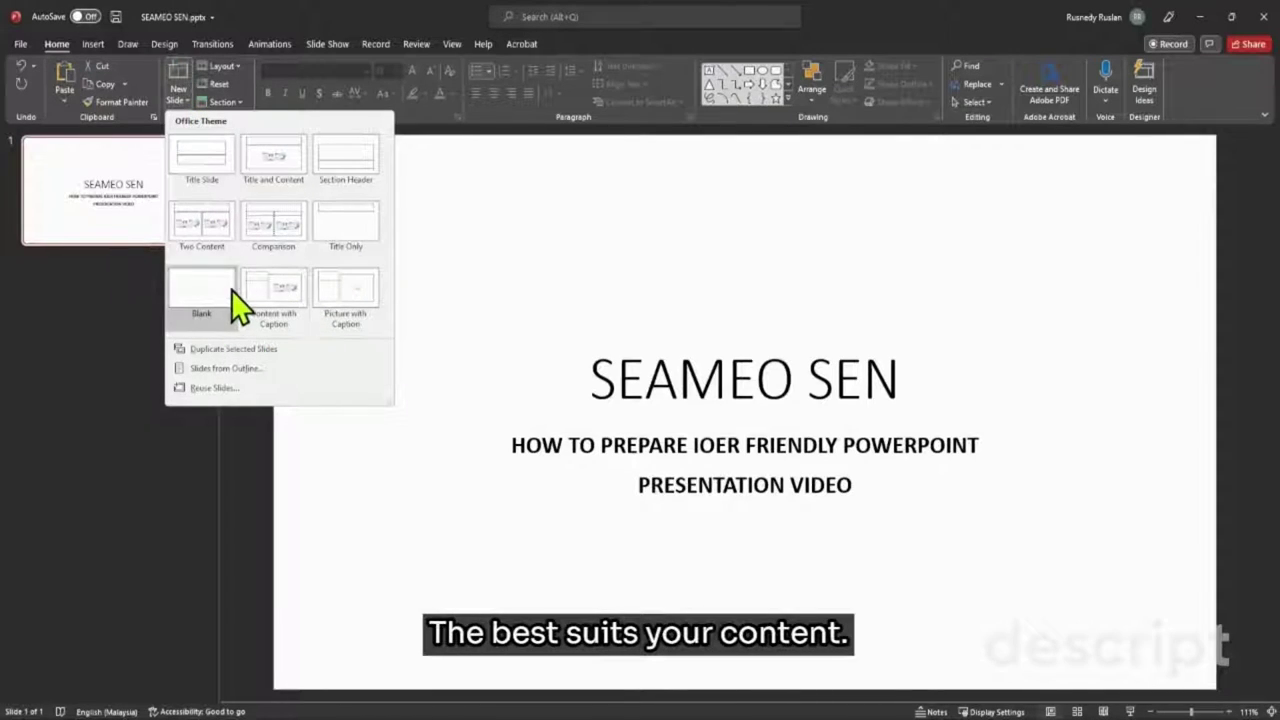
pyautogui.click(285, 190)
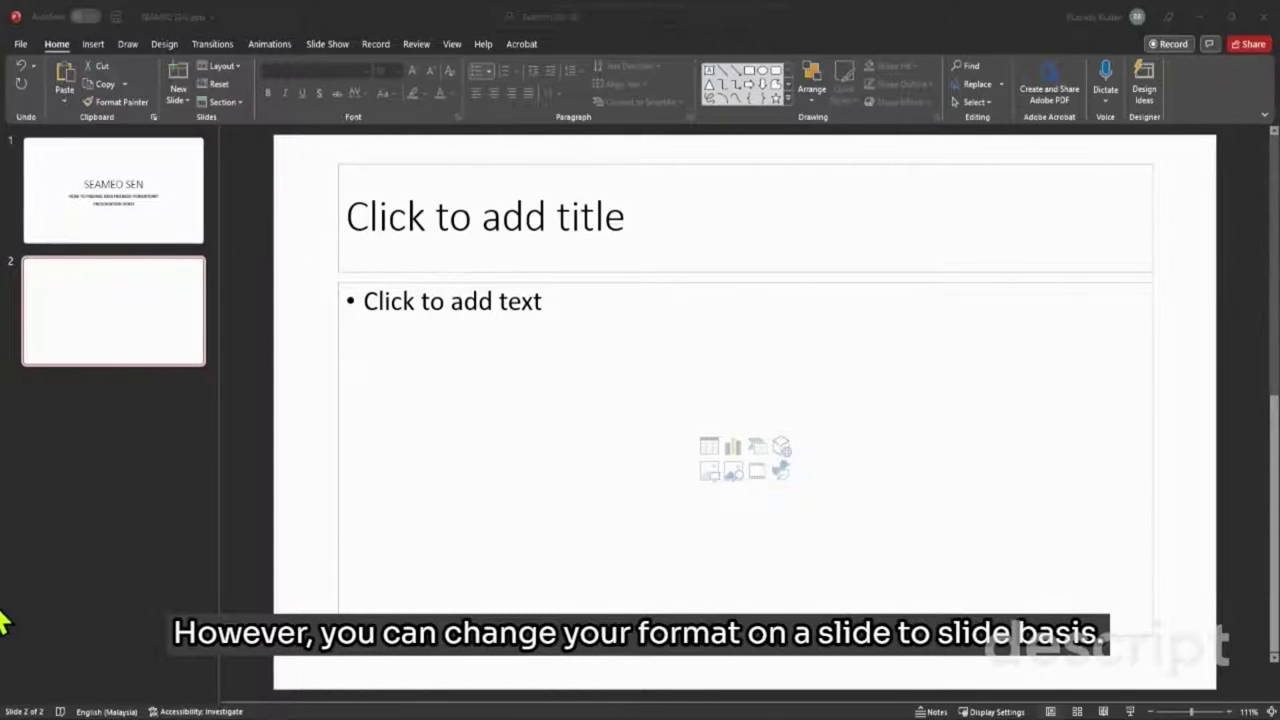
pyautogui.click(406, 303)
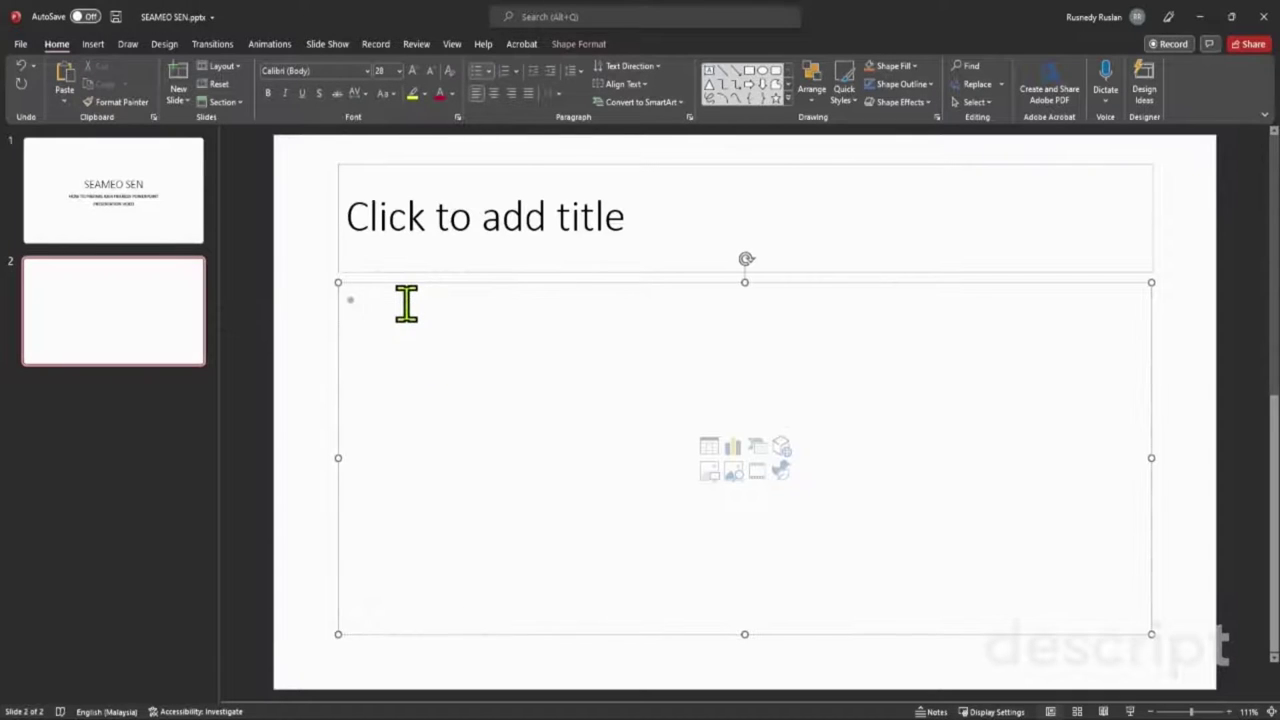
pyautogui.write('Lorem ipsum dolor sit amet consectetuer adipiscing elit. Maecenas porttitor congue massa. Fusce posuere, magna sed pulvinar ultricies, purus lectus malesuada libero, sit amet commodo magna eros quis urna. Nunc viverra imperdiet enim. Fusce est. Vivamus a tellus.')
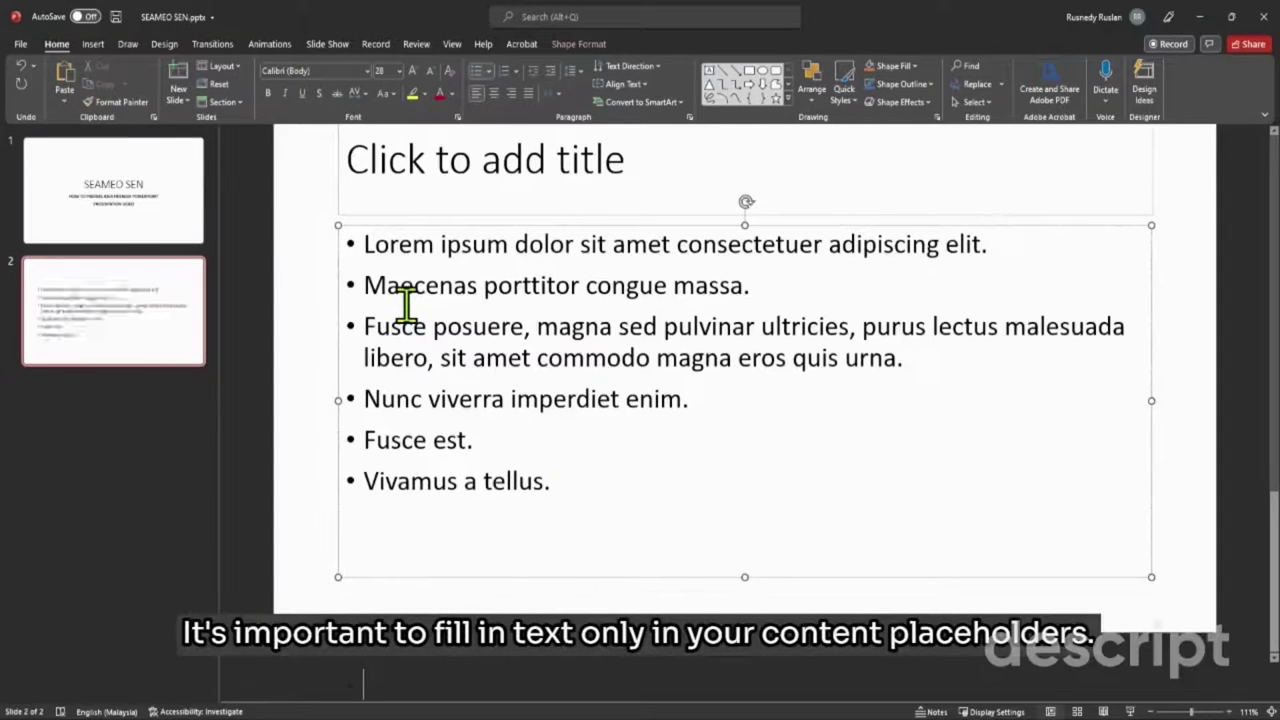
pyautogui.scroll(-1, 414, 345)
pyautogui.scroll(1, 414, 350)
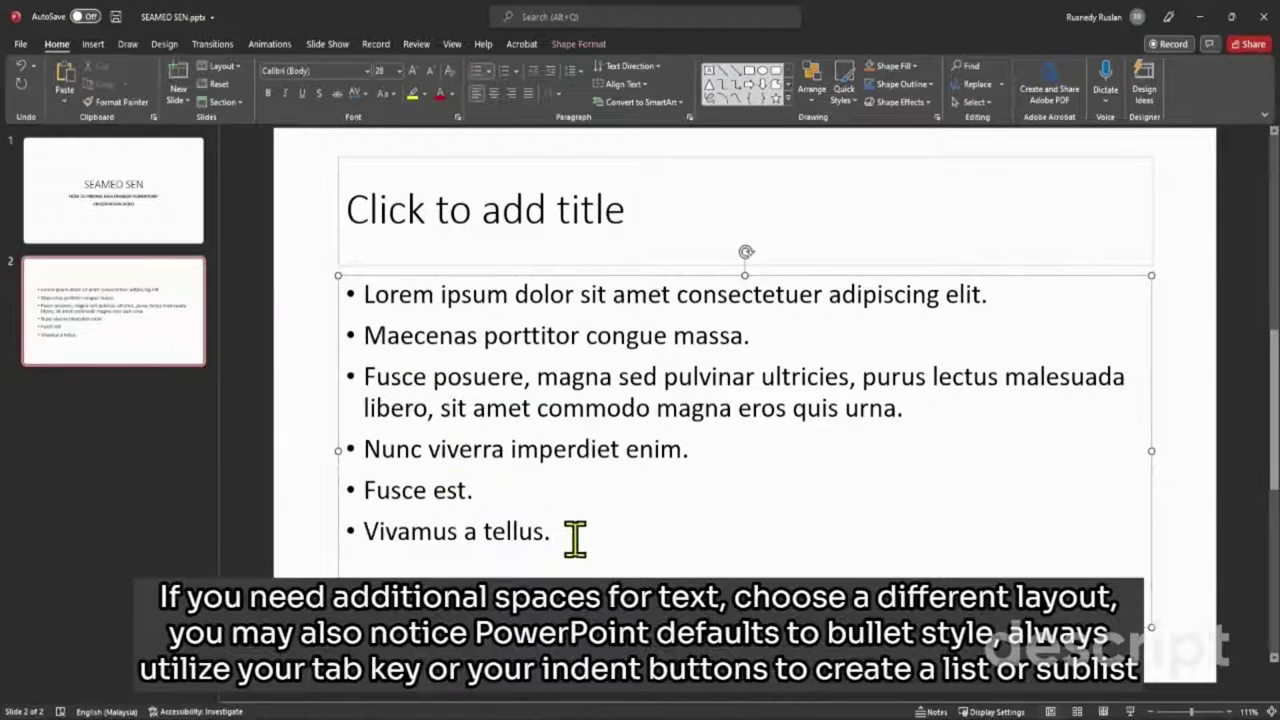
# Step: Indent the five bullets from "Maecenas porttitor congue massa." to "Vivamus a tellus." one level as a sublist
pyautogui.doubleClick(509, 526)
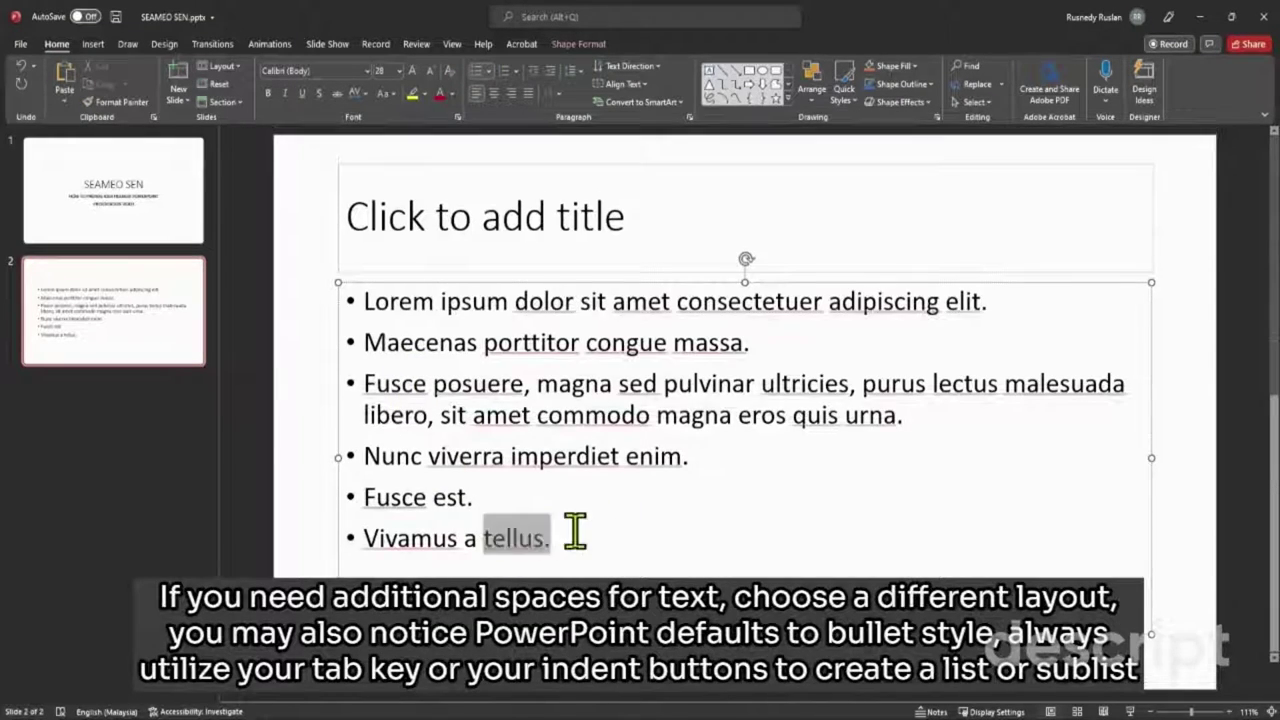
pyautogui.click(562, 537)
pyautogui.moveTo(562, 537); pyautogui.dragTo(377, 340)
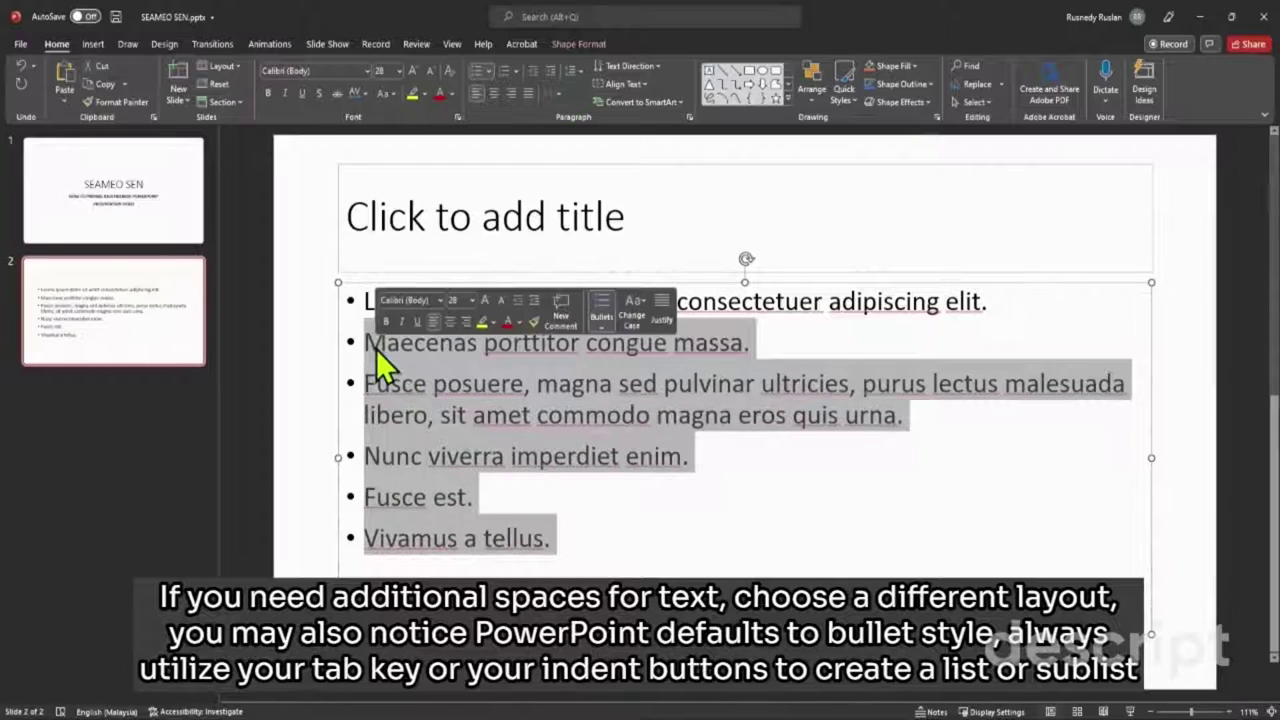
pyautogui.click(553, 71)
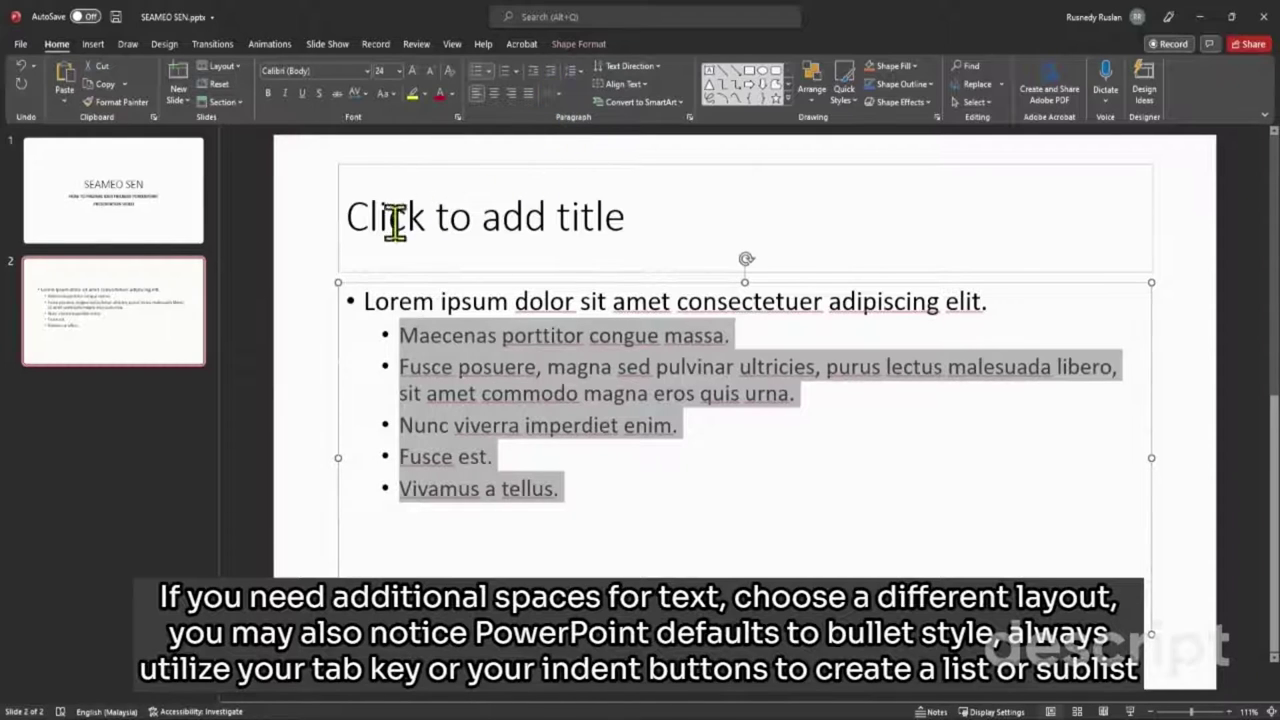
pyautogui.click(460, 555)
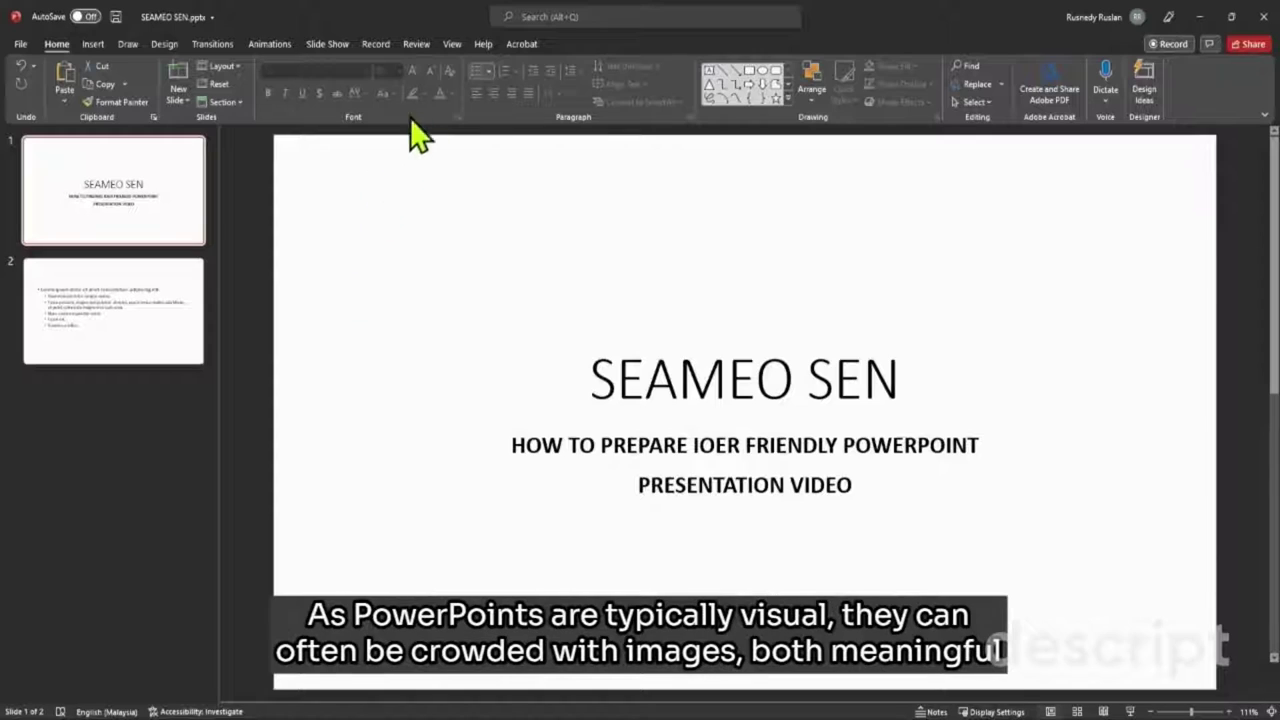
# Step: Open the slide master and apply the white Office theme with green angular shapes to the top-level master
pyautogui.click(452, 44)
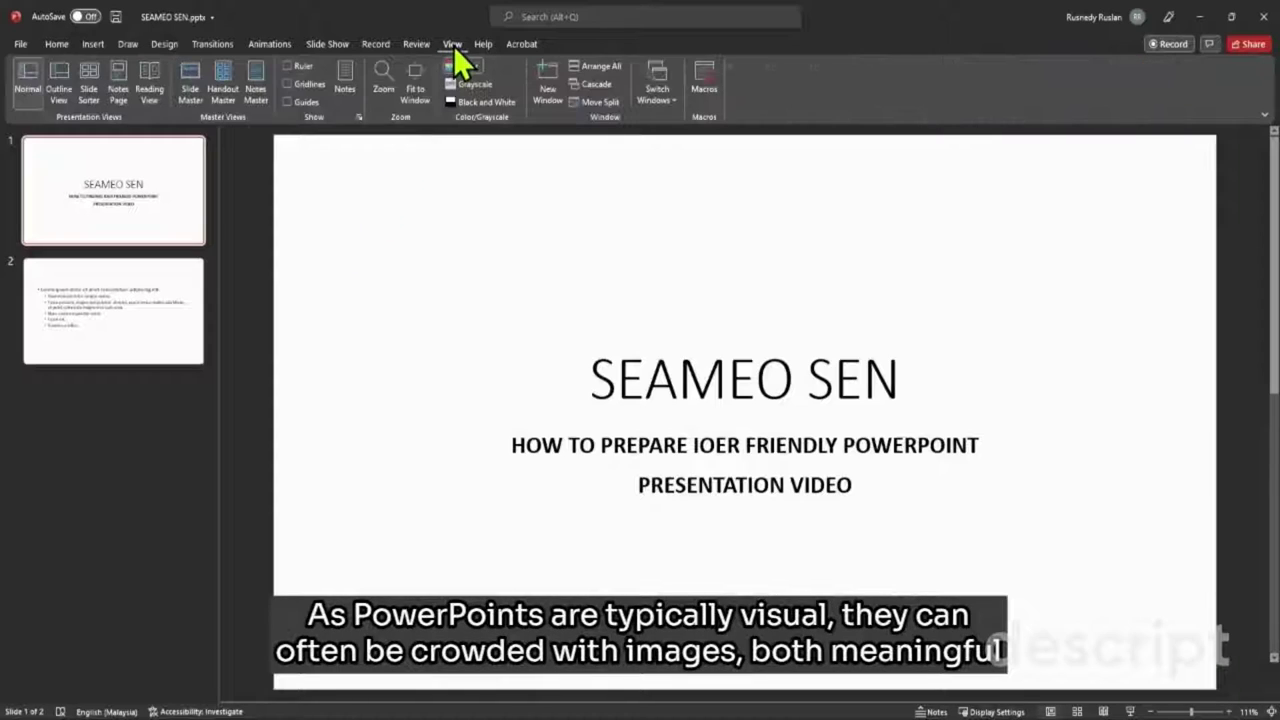
pyautogui.click(188, 88)
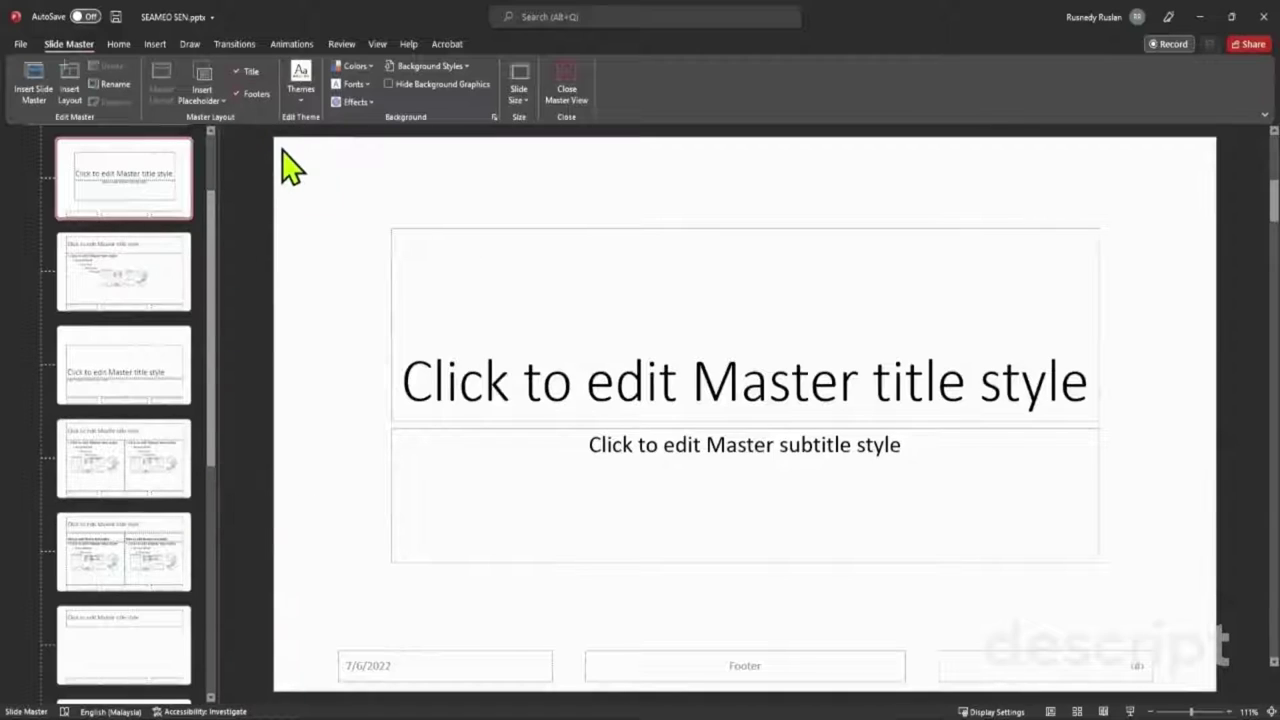
pyautogui.press('Up')
pyautogui.click(303, 106)
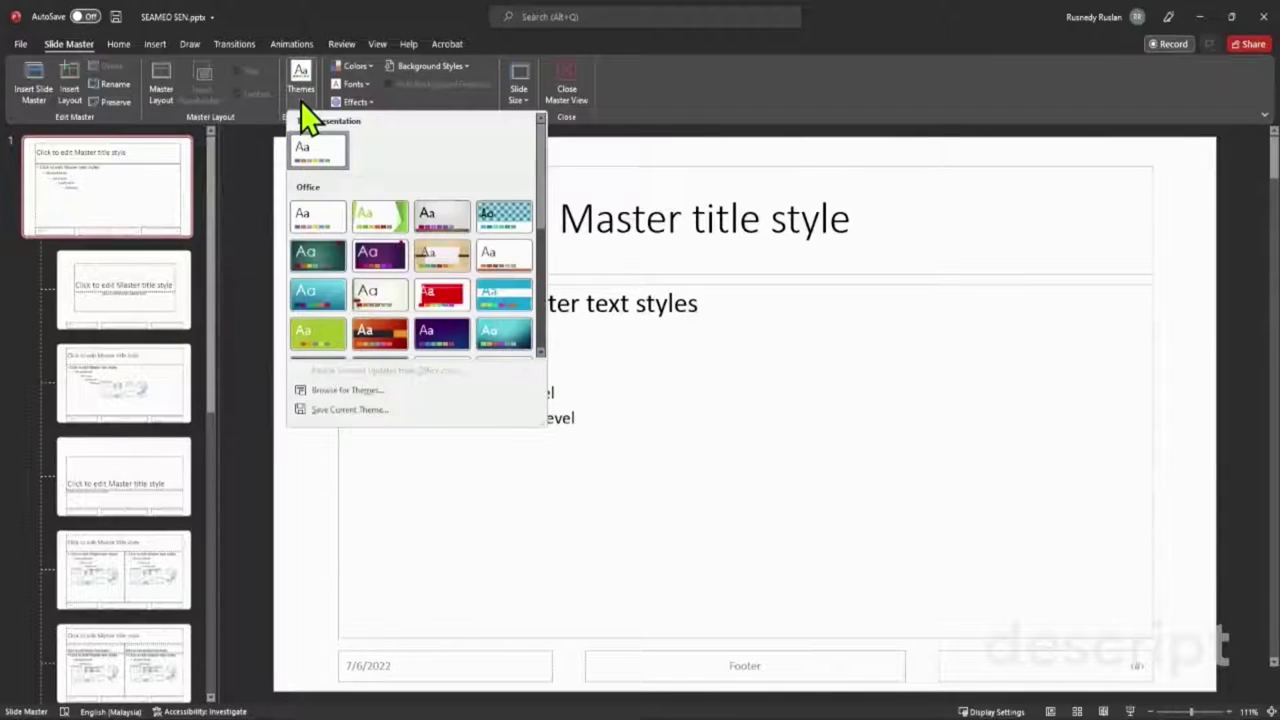
pyautogui.click(380, 216)
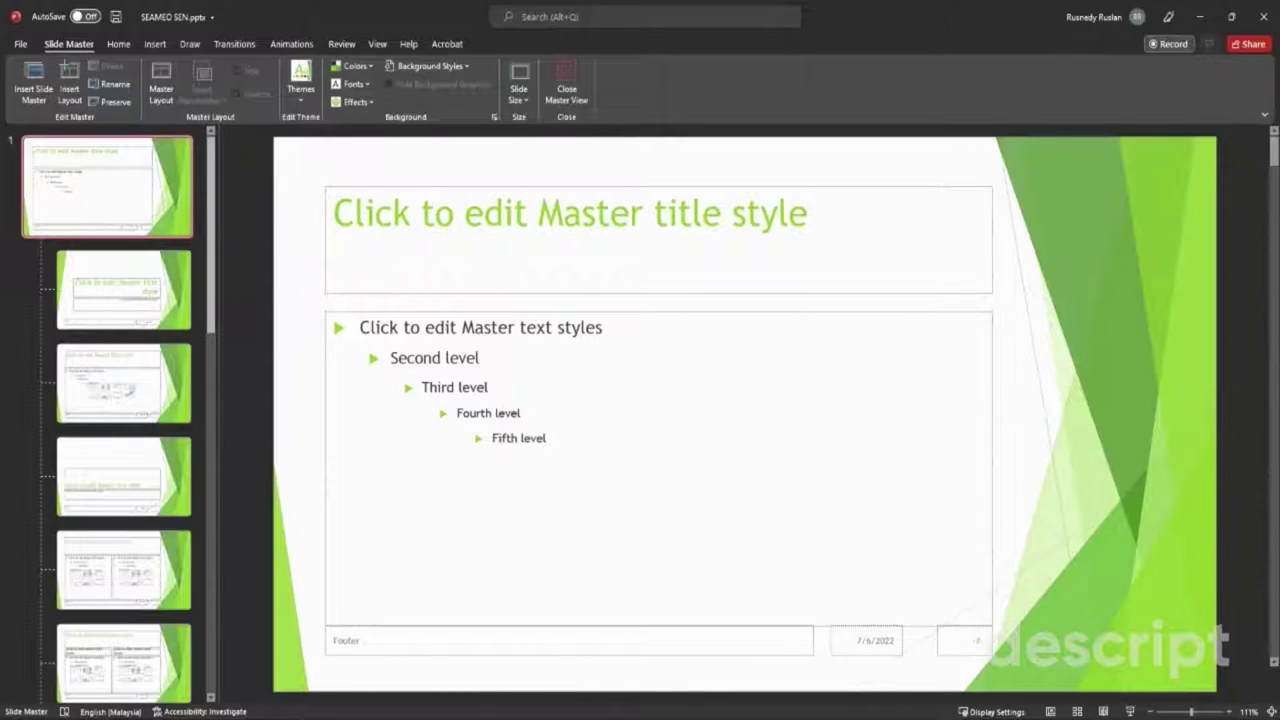
# Step: Insert the picture LOGO SEAMEO SEN BARU.png from New Volume (D:) onto the master slide
pyautogui.click(151, 43)
pyautogui.click(102, 73)
pyautogui.click(116, 144)
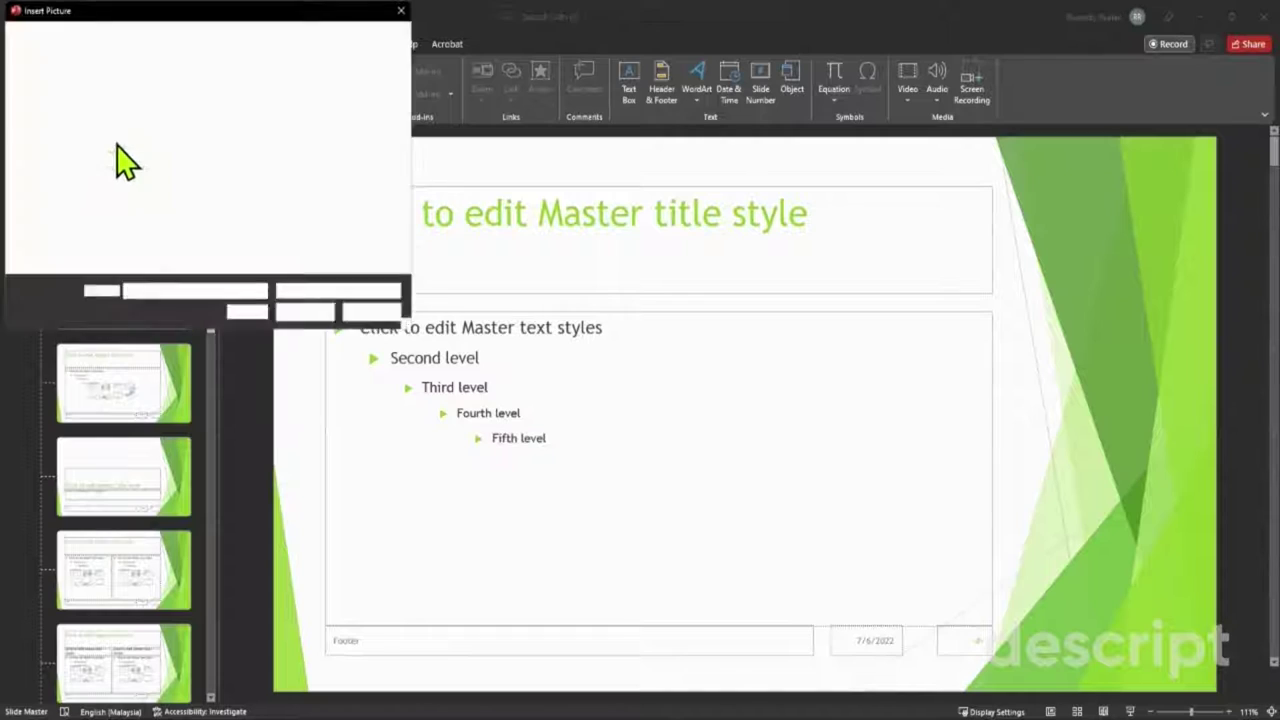
pyautogui.scroll(-5, 90, 240)
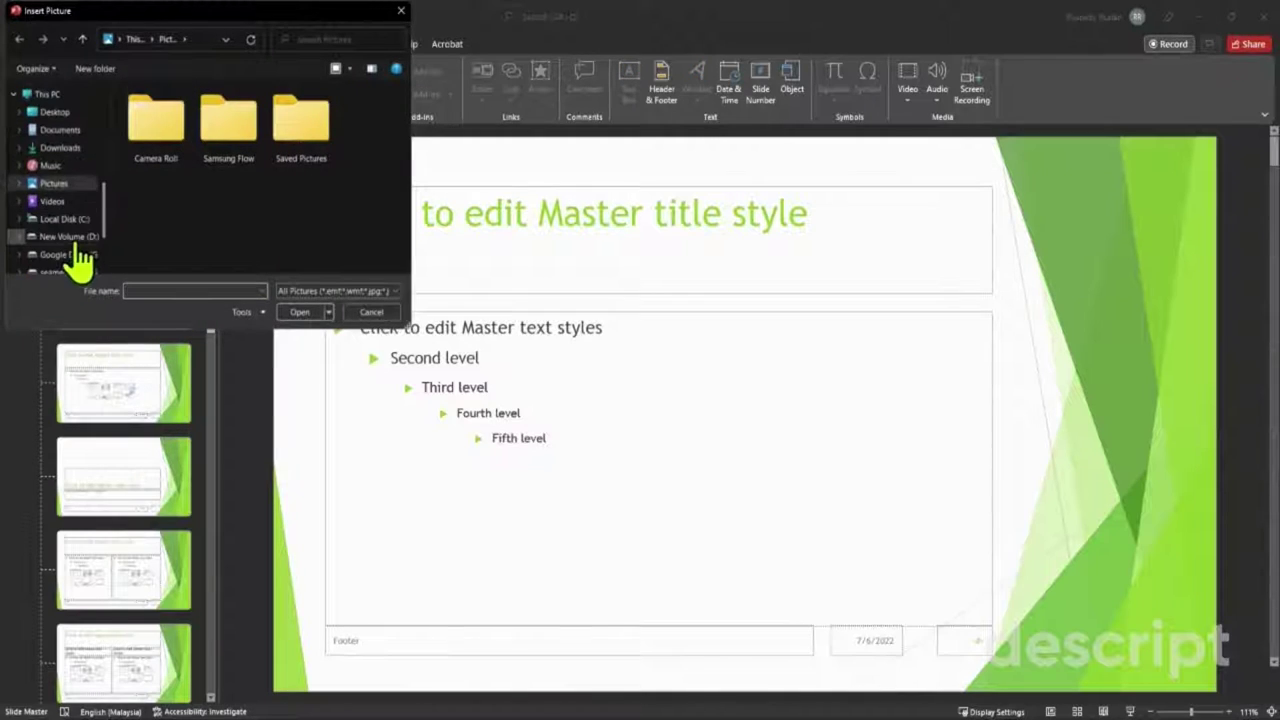
pyautogui.click(89, 240)
pyautogui.scroll(-5, 263, 218)
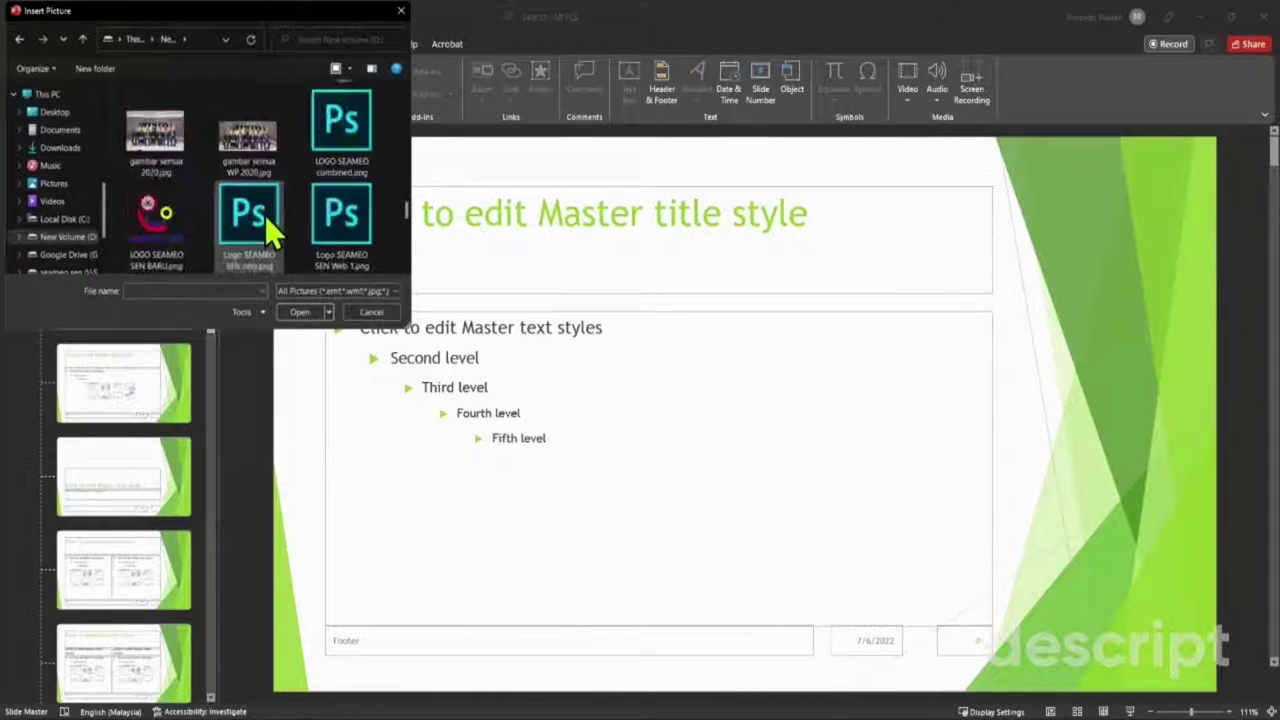
pyautogui.click(167, 222)
pyautogui.doubleClick(167, 222)
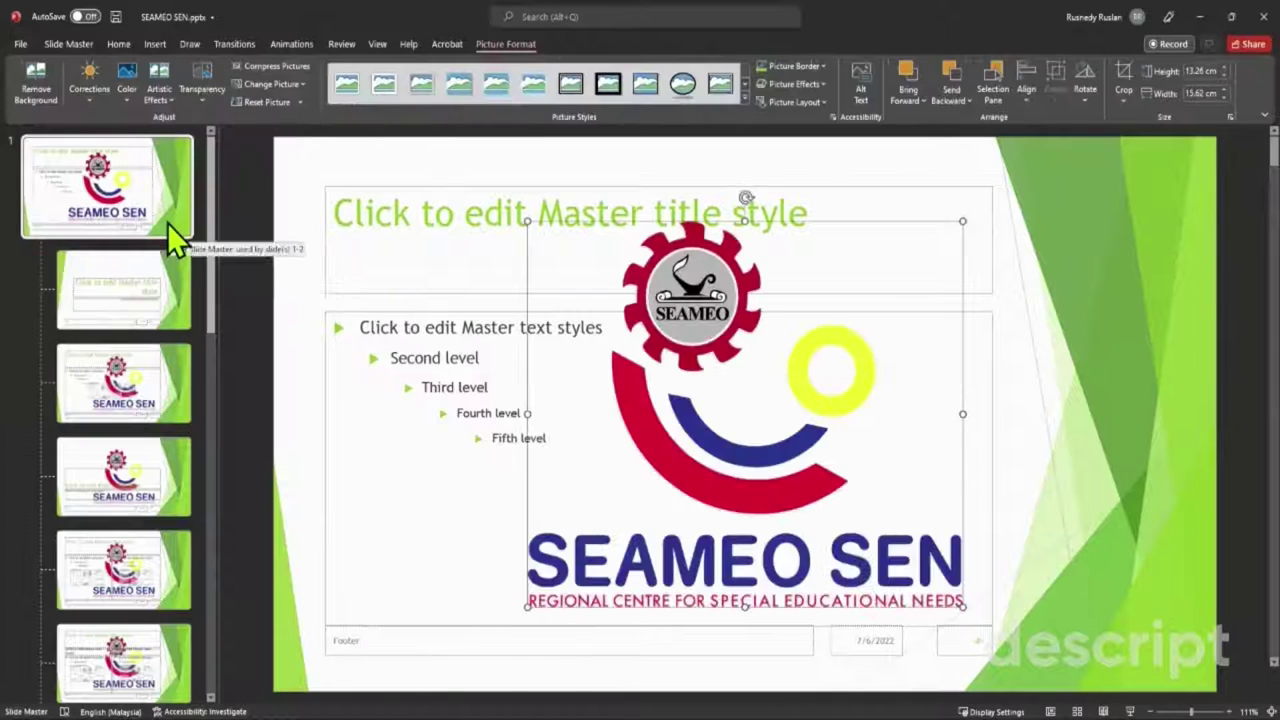
# Step: Shrink the logo to about 3.5 by 4.13 cm in the master slide's upper-right corner and close the master view
pyautogui.moveTo(527, 222); pyautogui.dragTo(1118, 195)
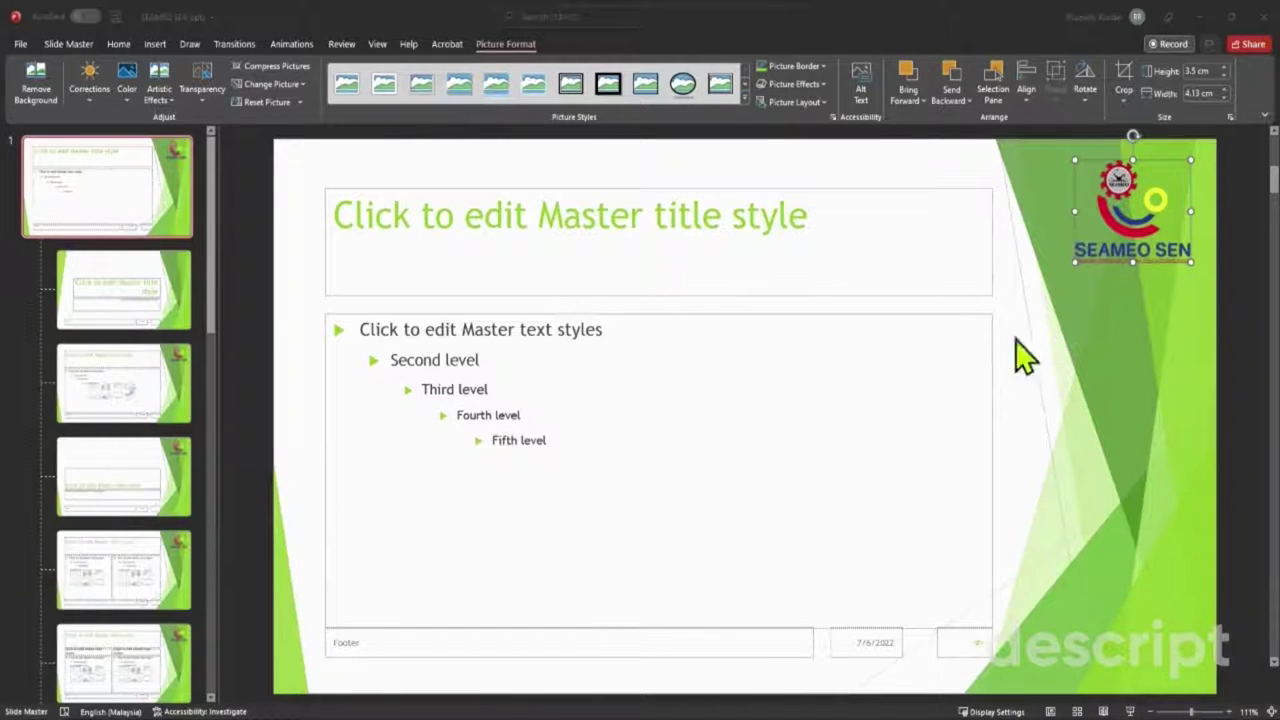
pyautogui.click(1252, 290)
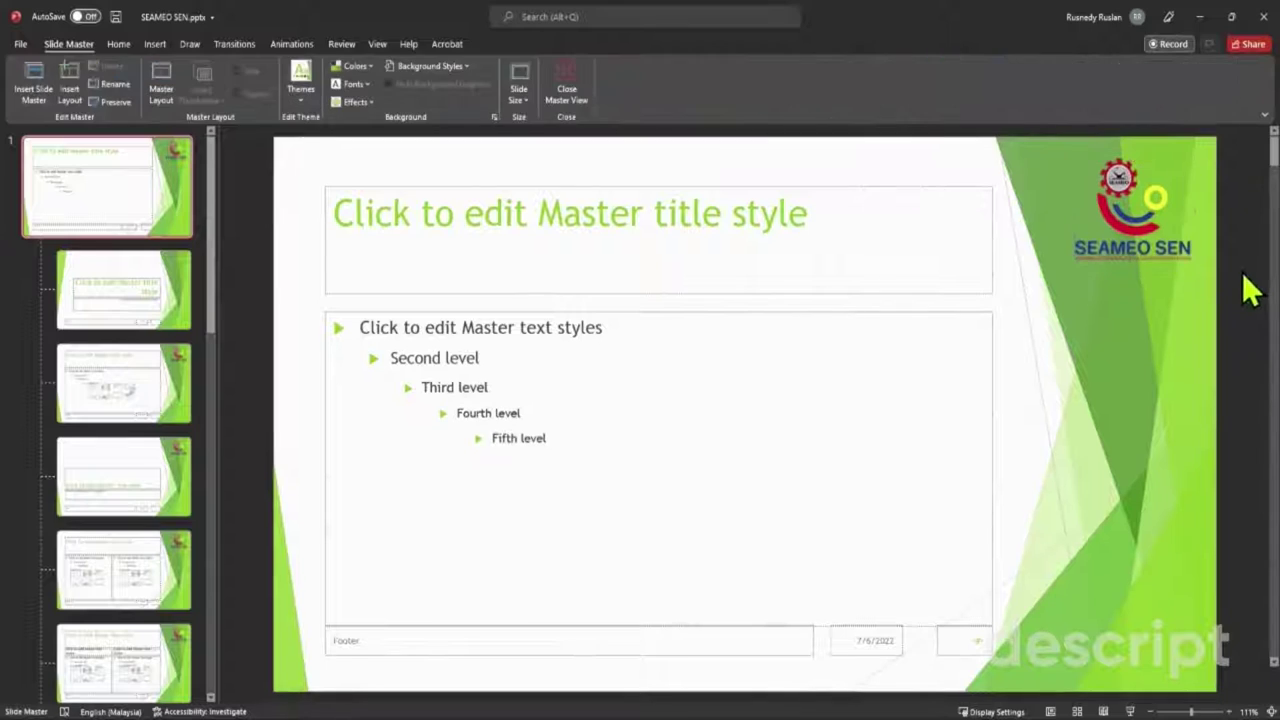
pyautogui.click(573, 85)
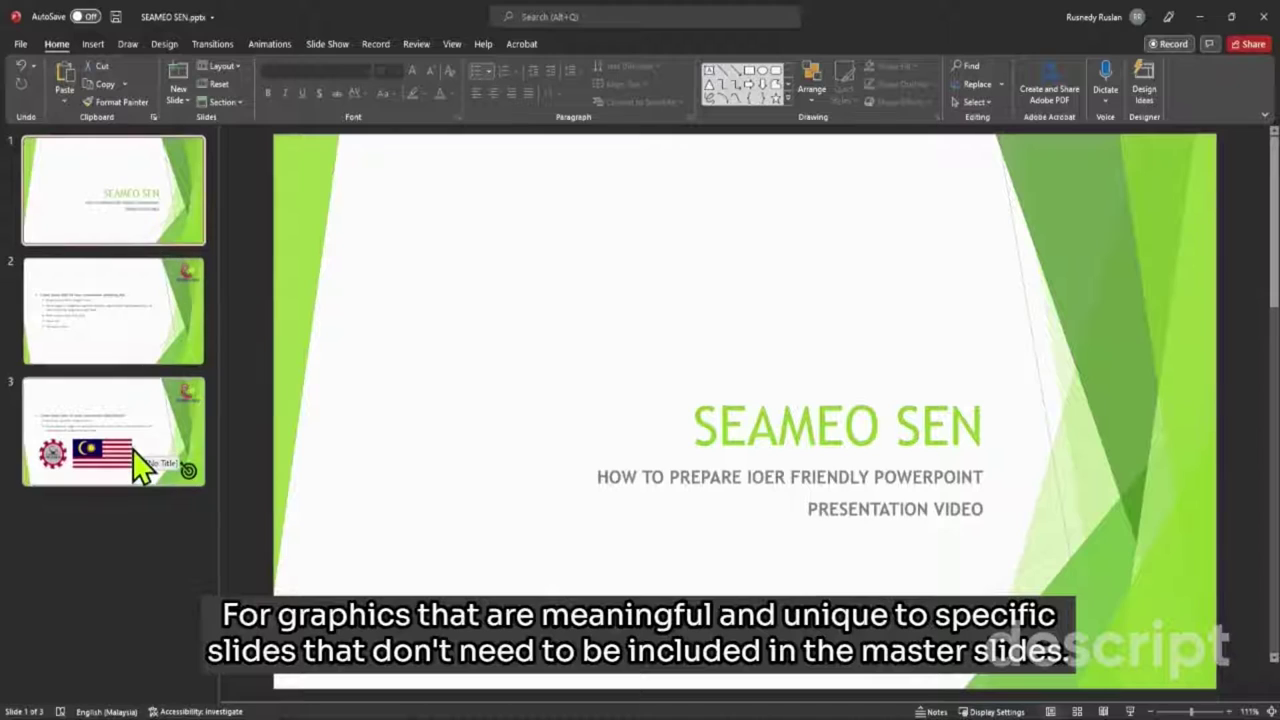
# Step: Give the round SEAMEO emblem on slide 3 the alternative text "SEAMEO Secretariat Logo"
pyautogui.click(132, 449)
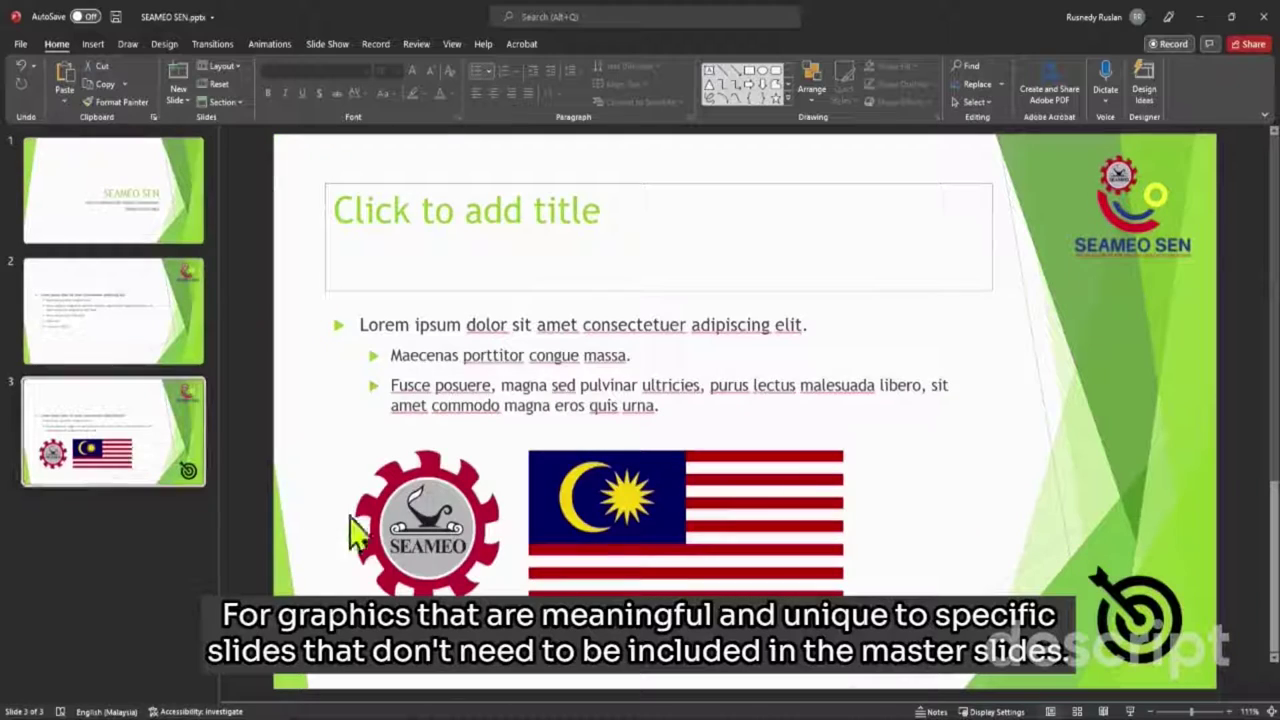
pyautogui.click(430, 540)
pyautogui.rightClick(437, 545)
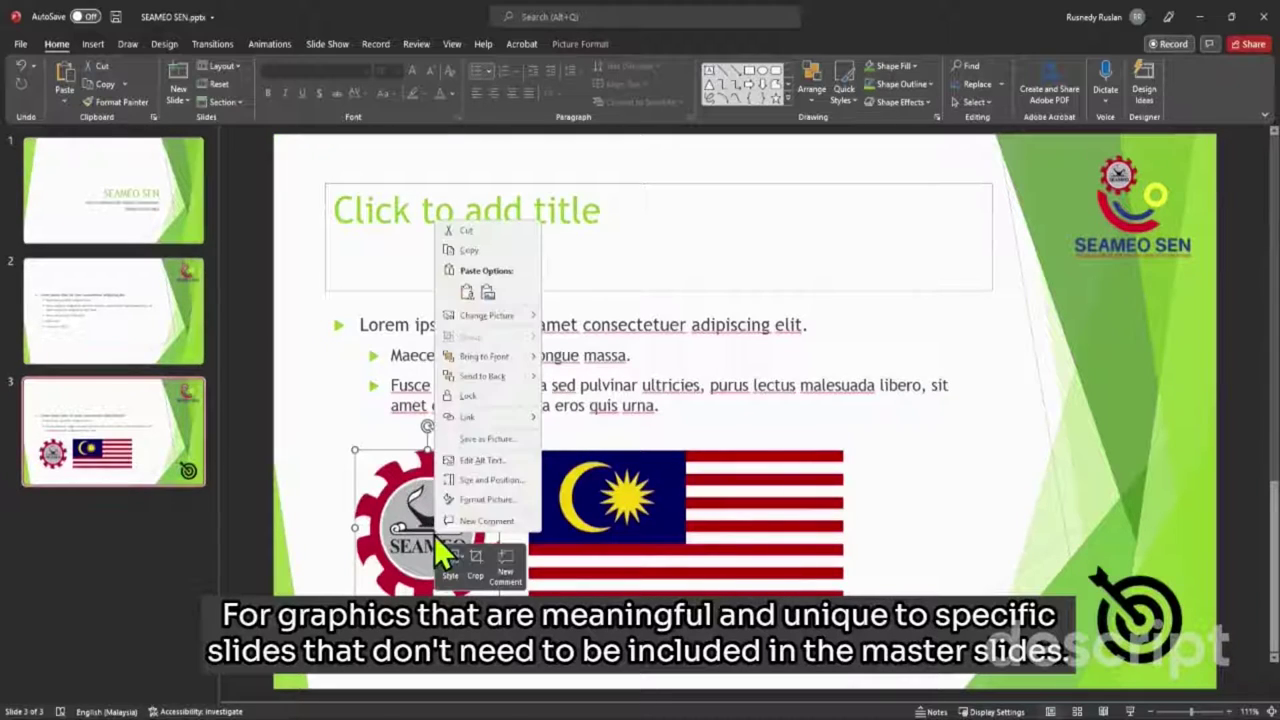
pyautogui.click(484, 462)
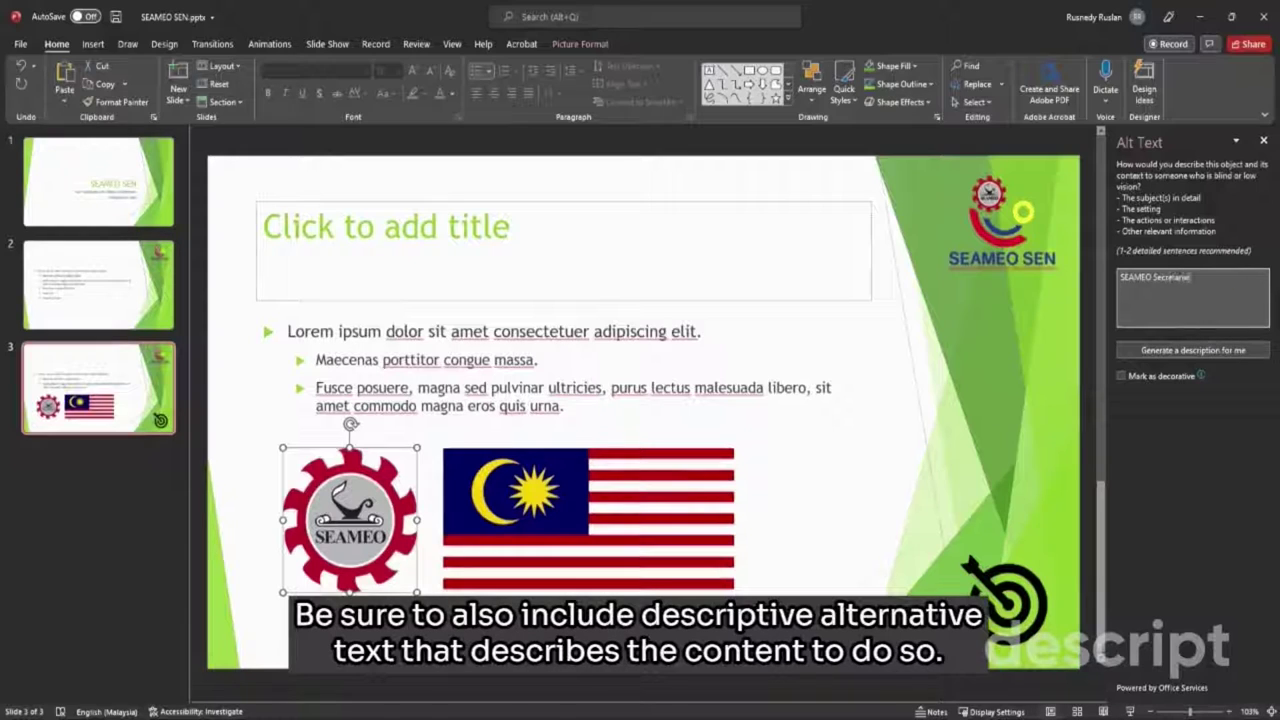
# Step: Add the alternative text "Malaysia Flag" to the flag picture and recheck the descriptions of both pictures
pyautogui.click(686, 521)
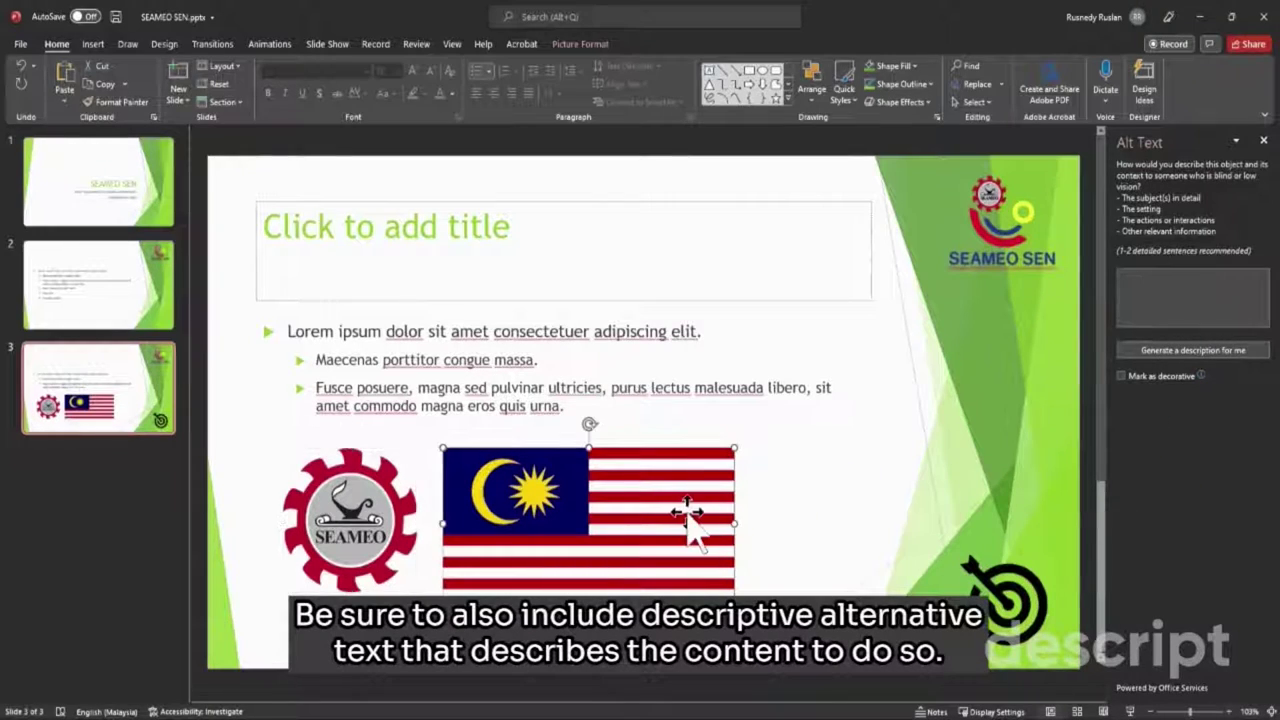
pyautogui.click(1141, 316)
pyautogui.write('Malaysia Flag')
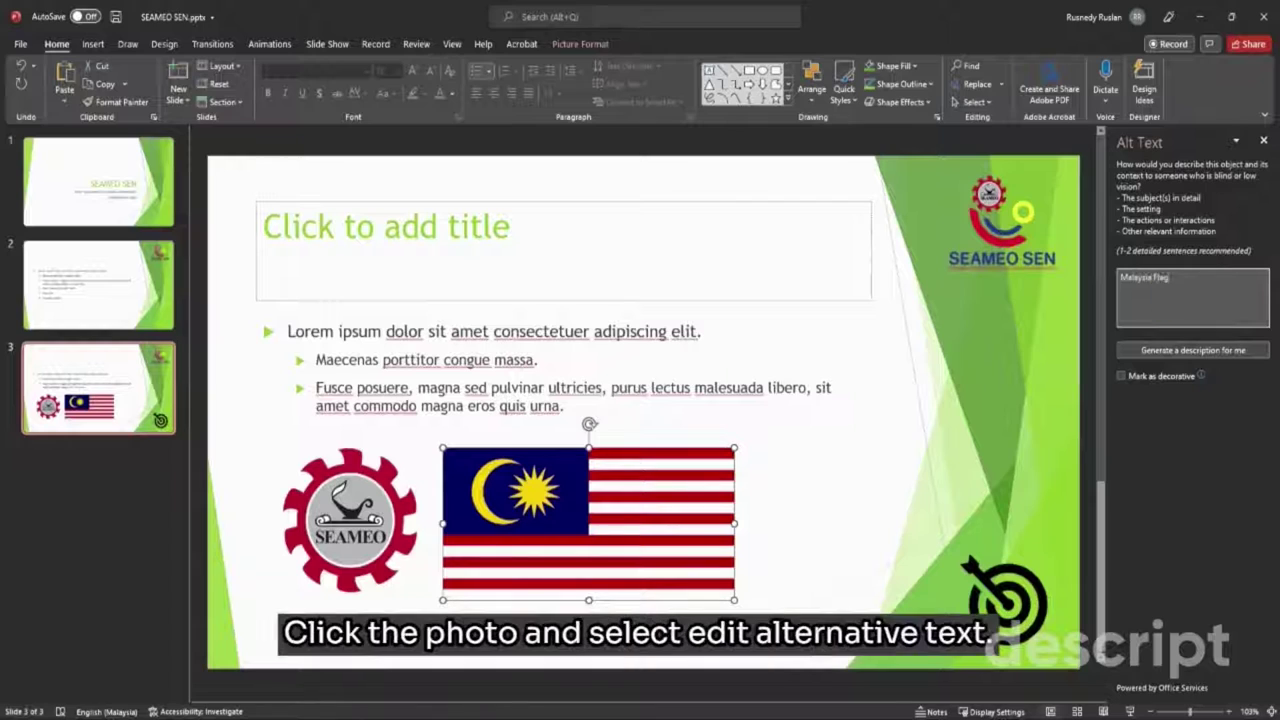
pyautogui.click(846, 471)
pyautogui.click(660, 505)
pyautogui.click(386, 525)
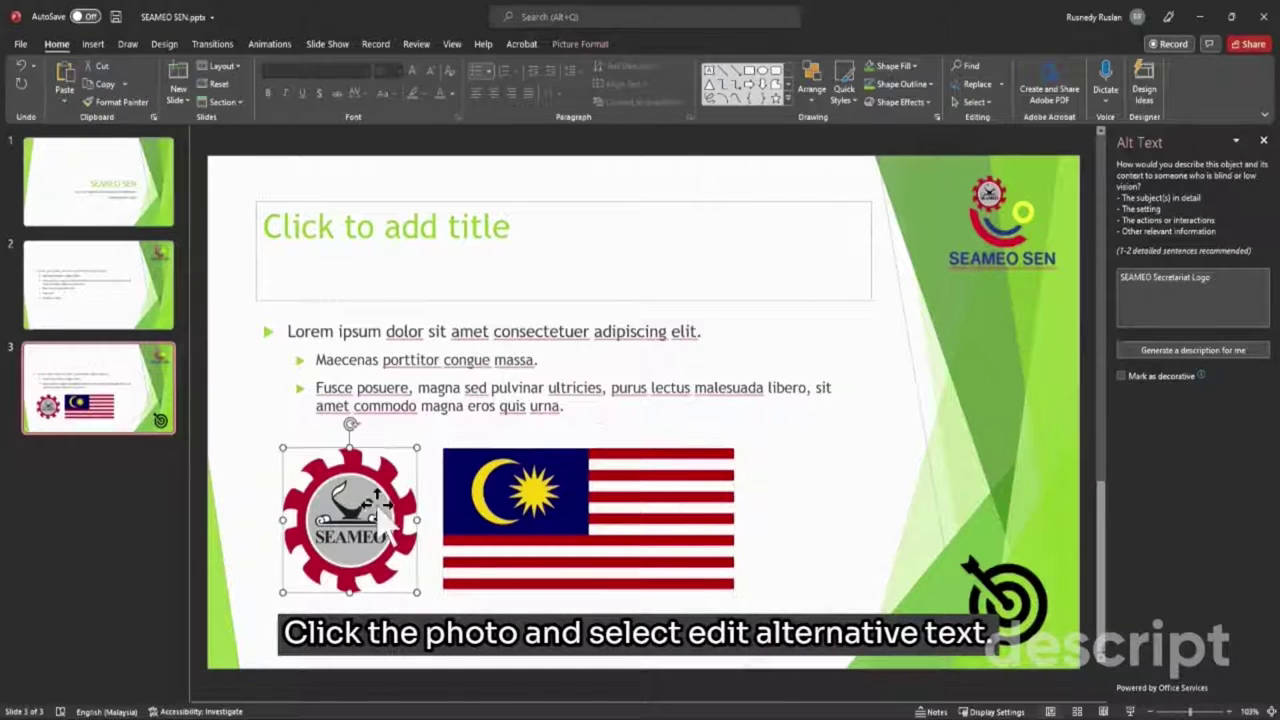
# Step: Mark the target icon on slide 3 as decorative and close the alternative text settings
pyautogui.click(1005, 595)
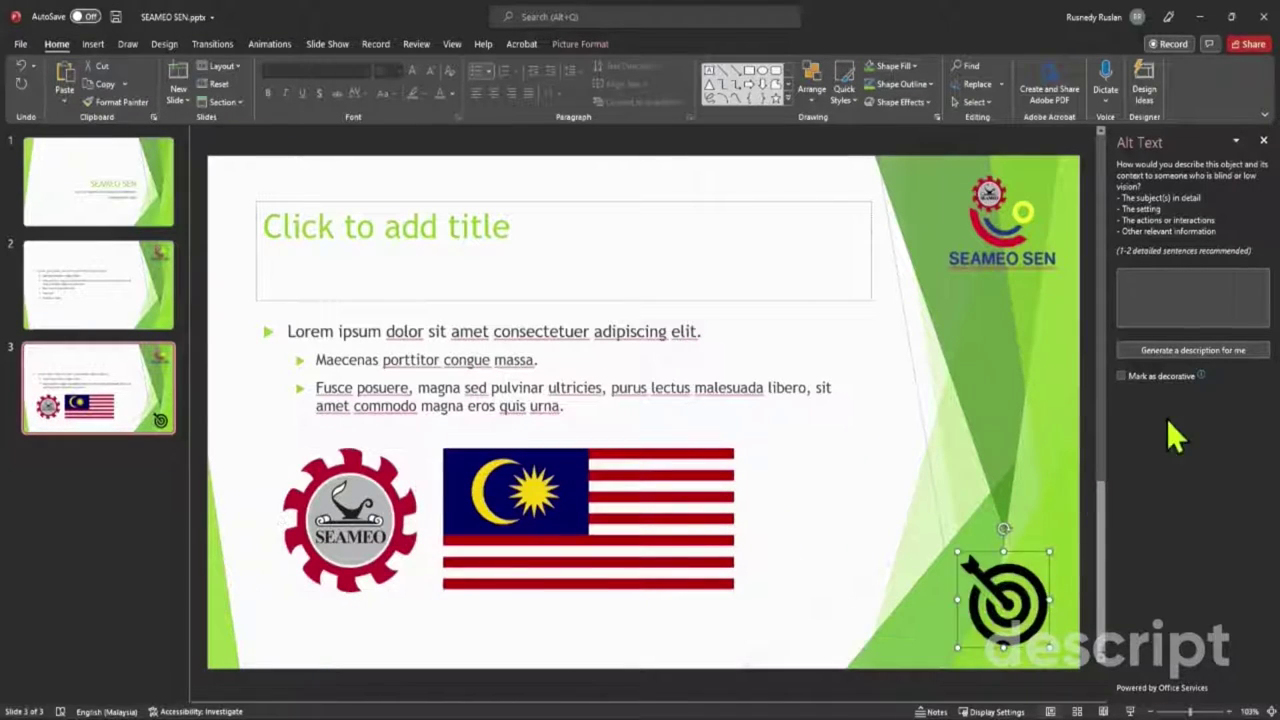
pyautogui.click(1121, 376)
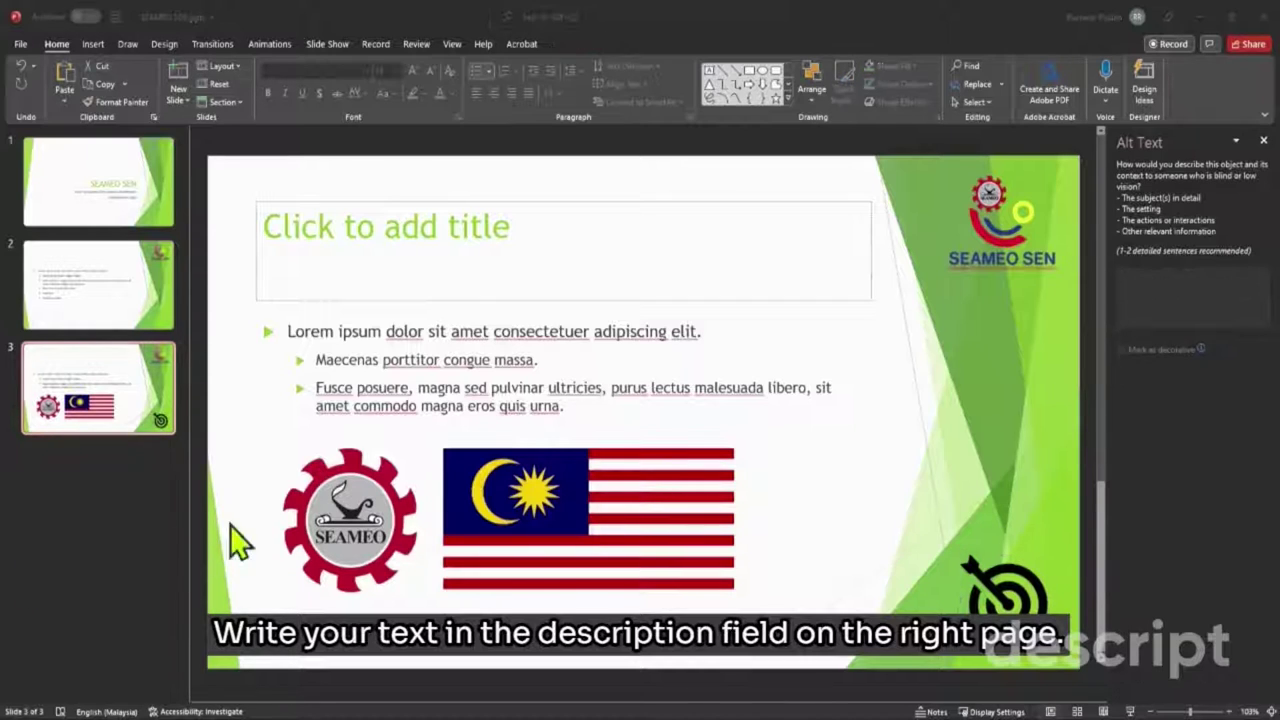
pyautogui.click(263, 529)
pyautogui.click(1264, 142)
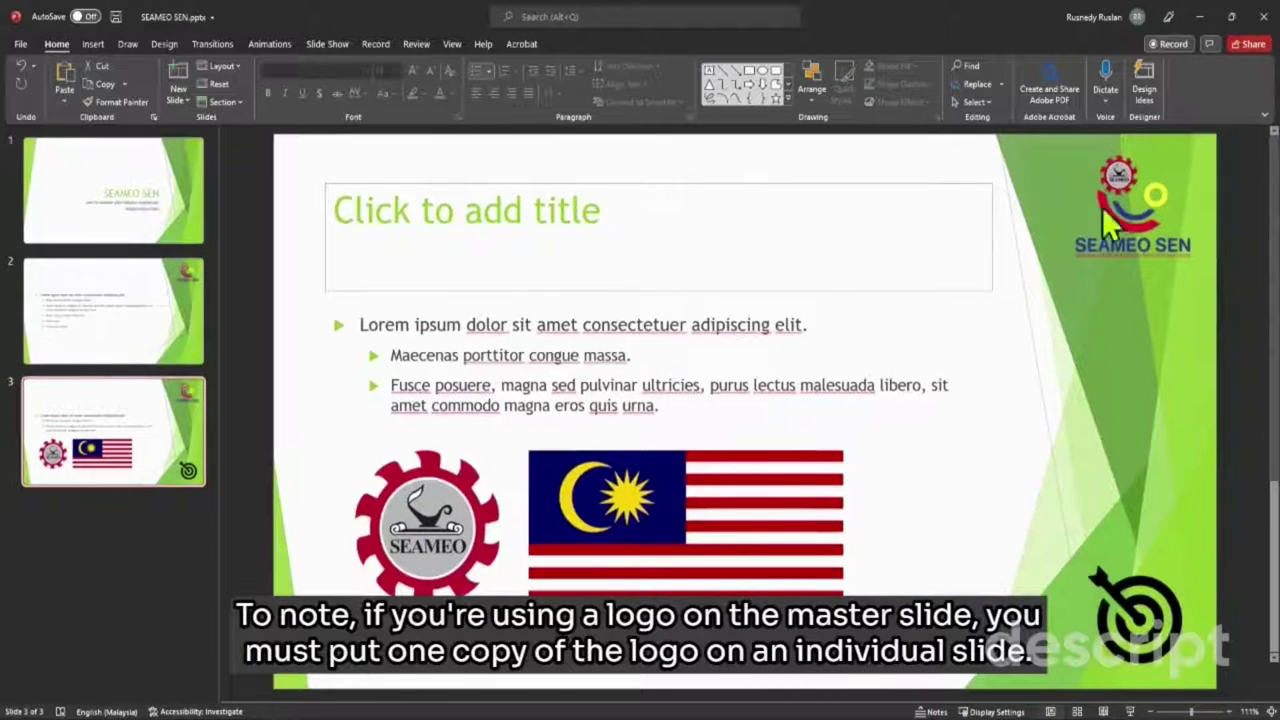
# Step: Paste a copy of the SEAMEO SEN logo onto title slide 1 and place it in the slide's upper-right corner
pyautogui.click(77, 186)
pyautogui.hotkey('ctrl', 'v')
pyautogui.moveTo(455, 355); pyautogui.dragTo(937, 287)
# Step: Give the logo on the title slide the alternative text "SEAMEO SEN"
pyautogui.rightClick(978, 226)
pyautogui.click(1023, 466)
pyautogui.moveTo(1072, 256); pyautogui.dragTo(1099, 256)
pyautogui.write('SEA')
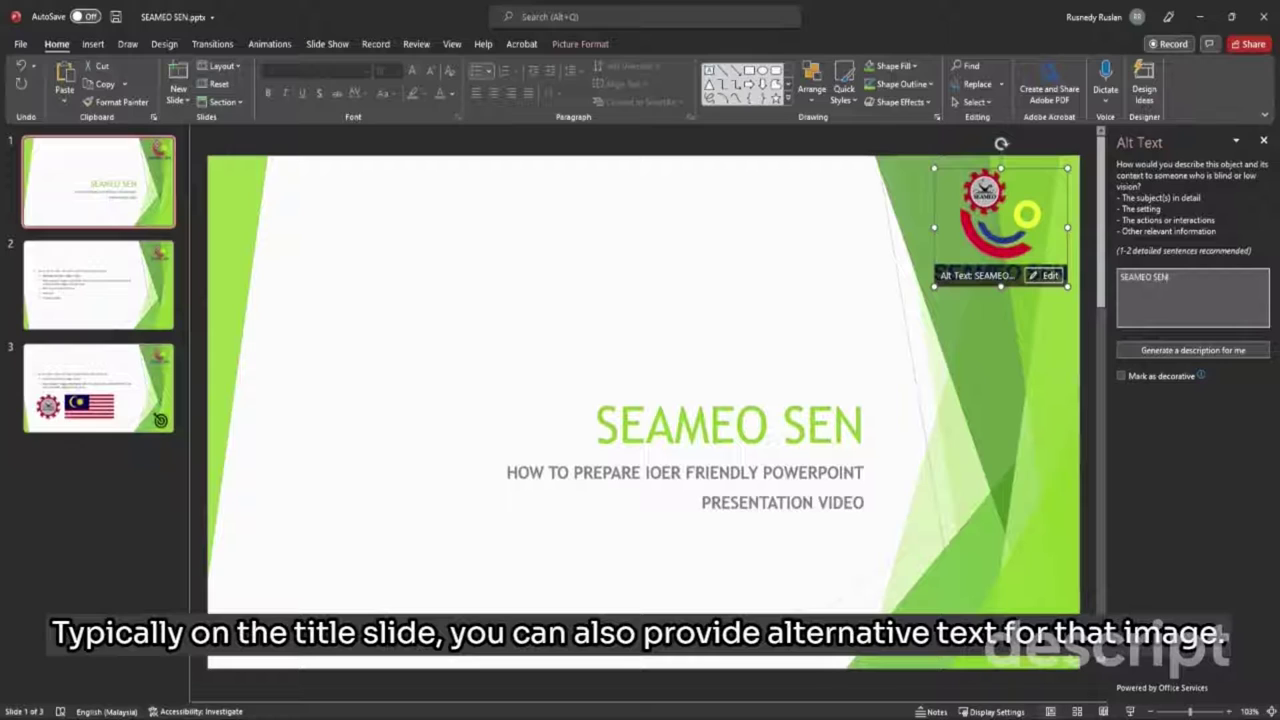
pyautogui.click(977, 349)
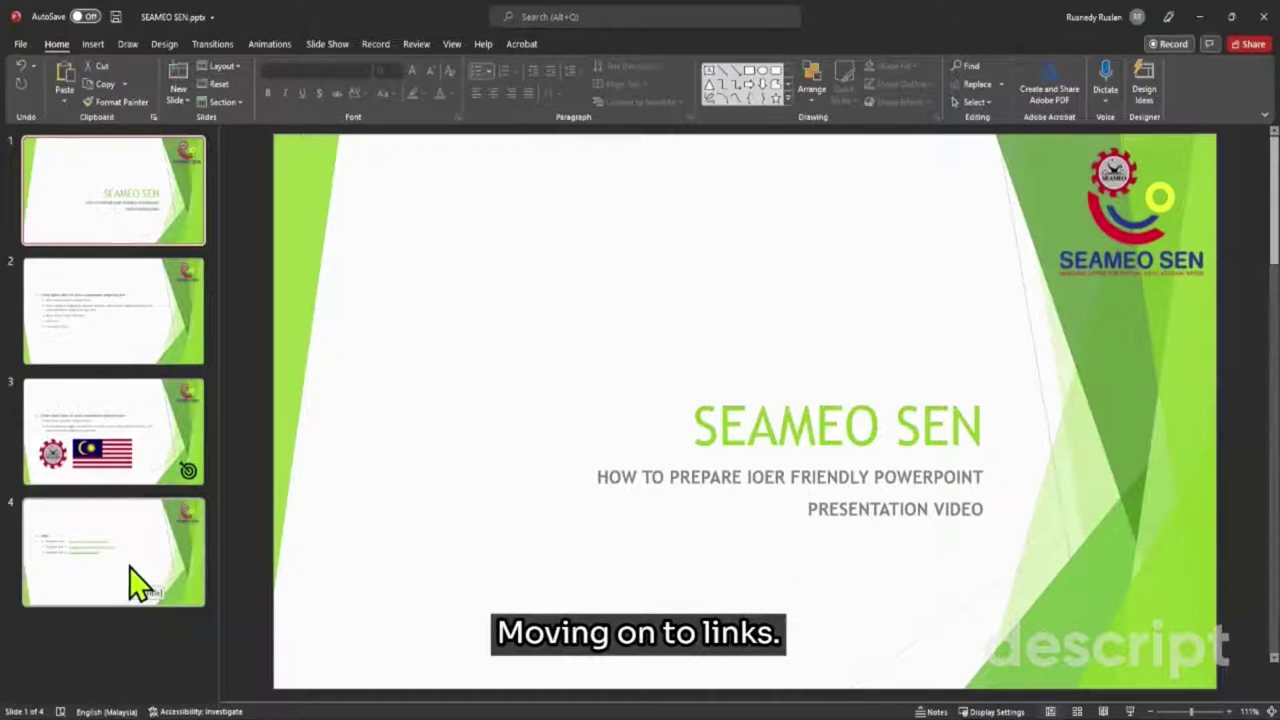
# Step: Change the display text of Example link 1 on slide 4 to "SEAMEO SEN Programme List"
pyautogui.click(137, 582)
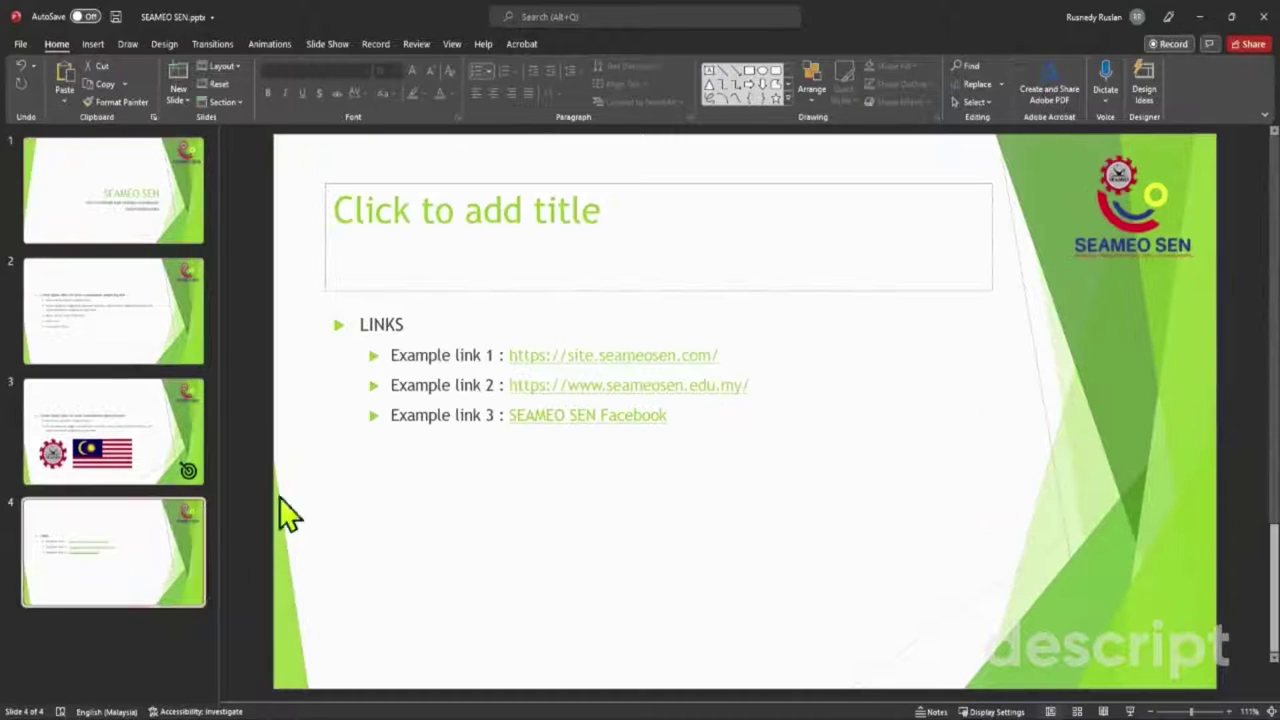
pyautogui.rightClick(642, 356)
pyautogui.click(681, 525)
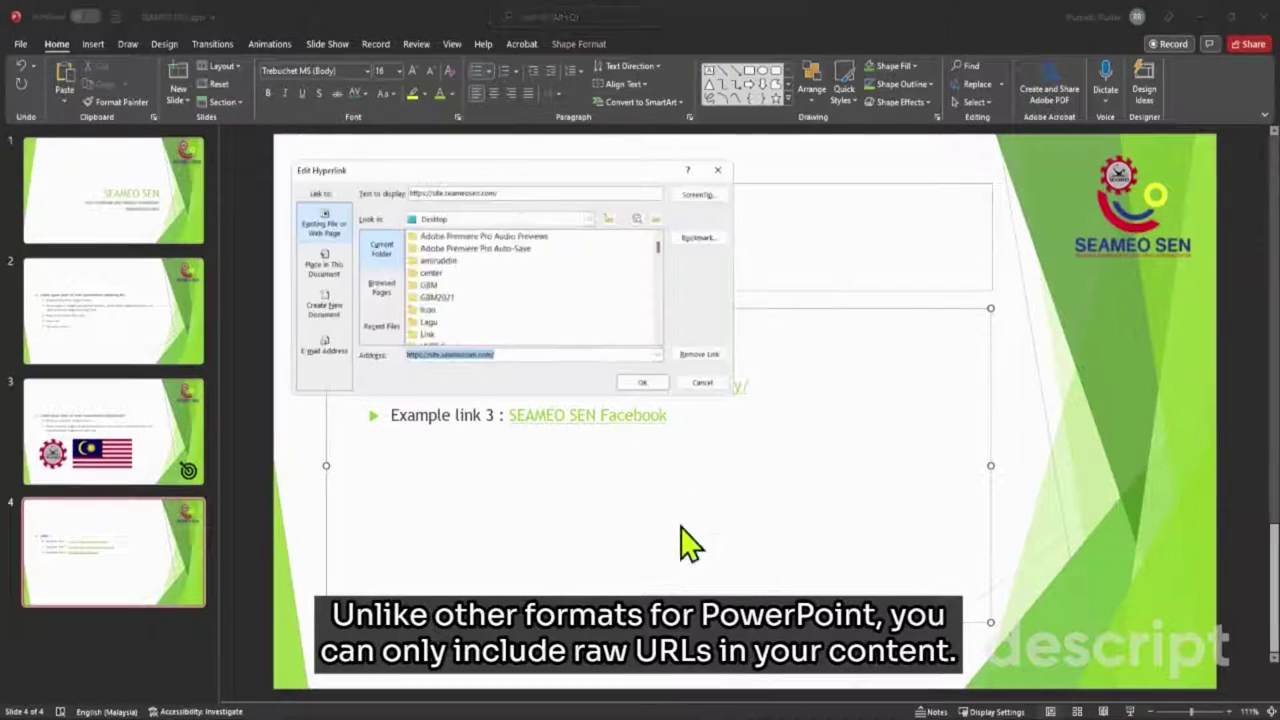
pyautogui.doubleClick(454, 192)
pyautogui.write('SEAMEO SEN Programme List')
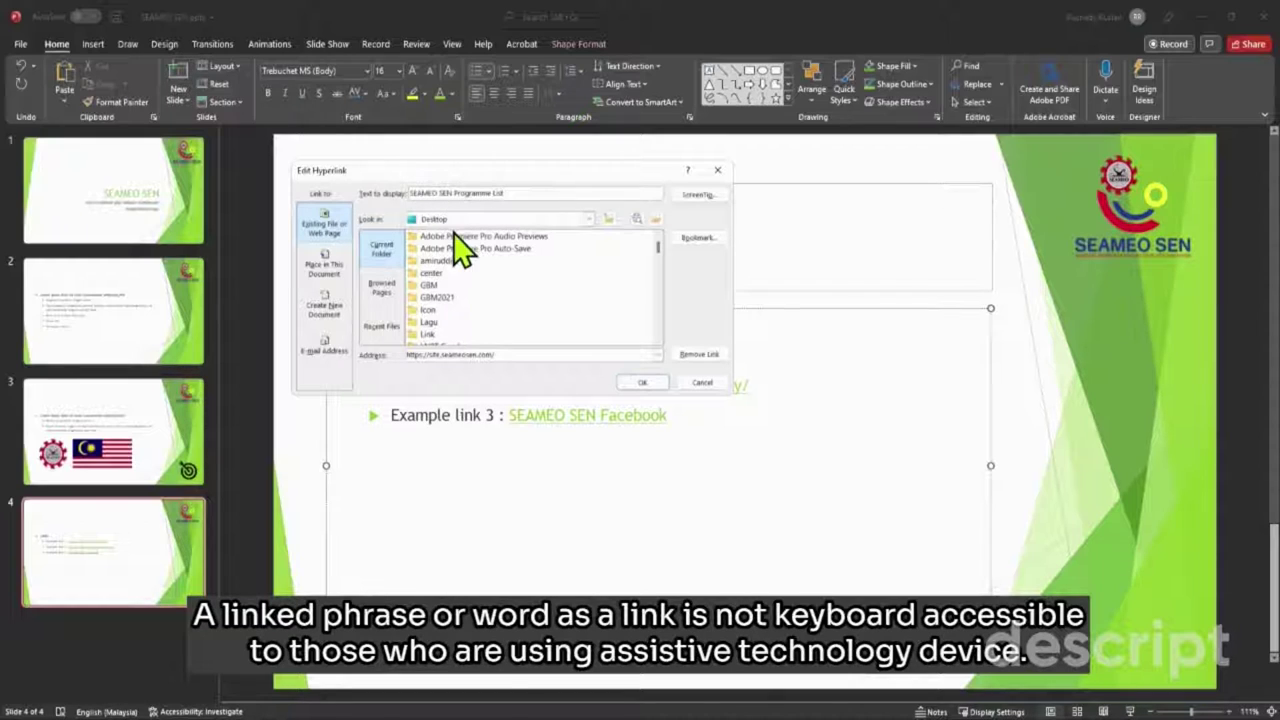
pyautogui.click(643, 383)
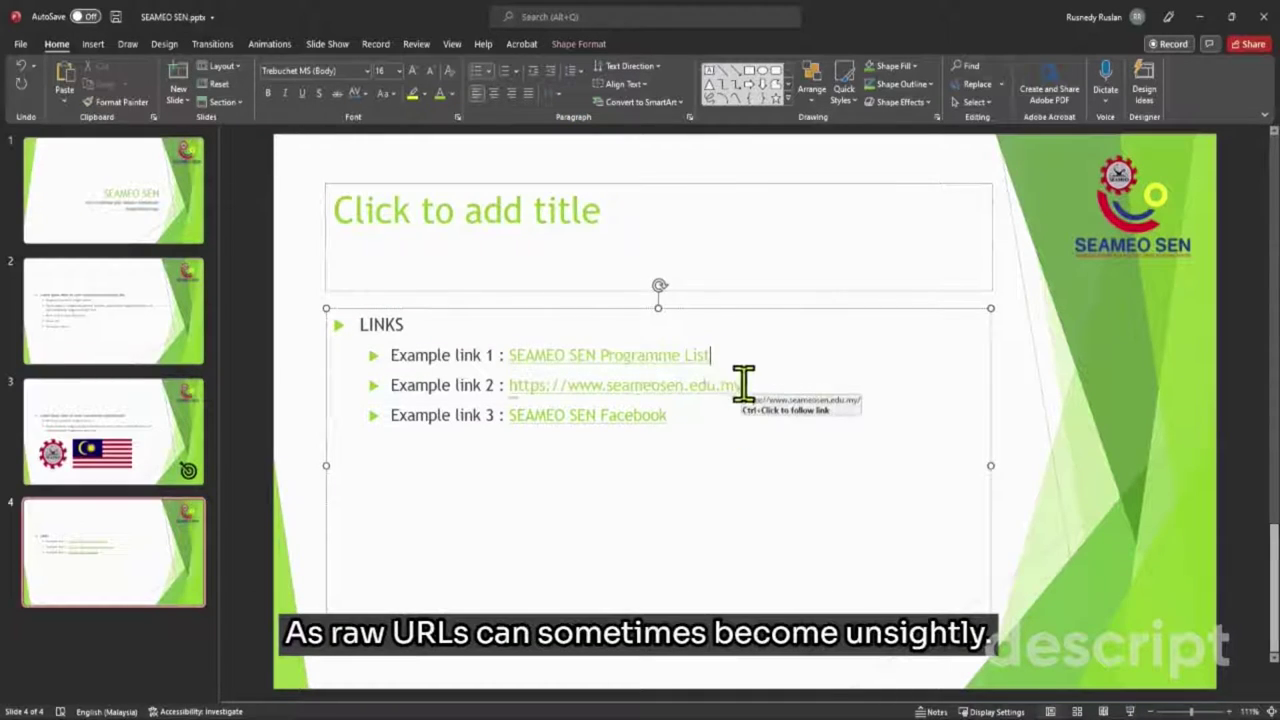
# Step: Change the display text of Example link 2 to "SEAMEO SEN Website"
pyautogui.rightClick(731, 384)
pyautogui.rightClick(705, 390)
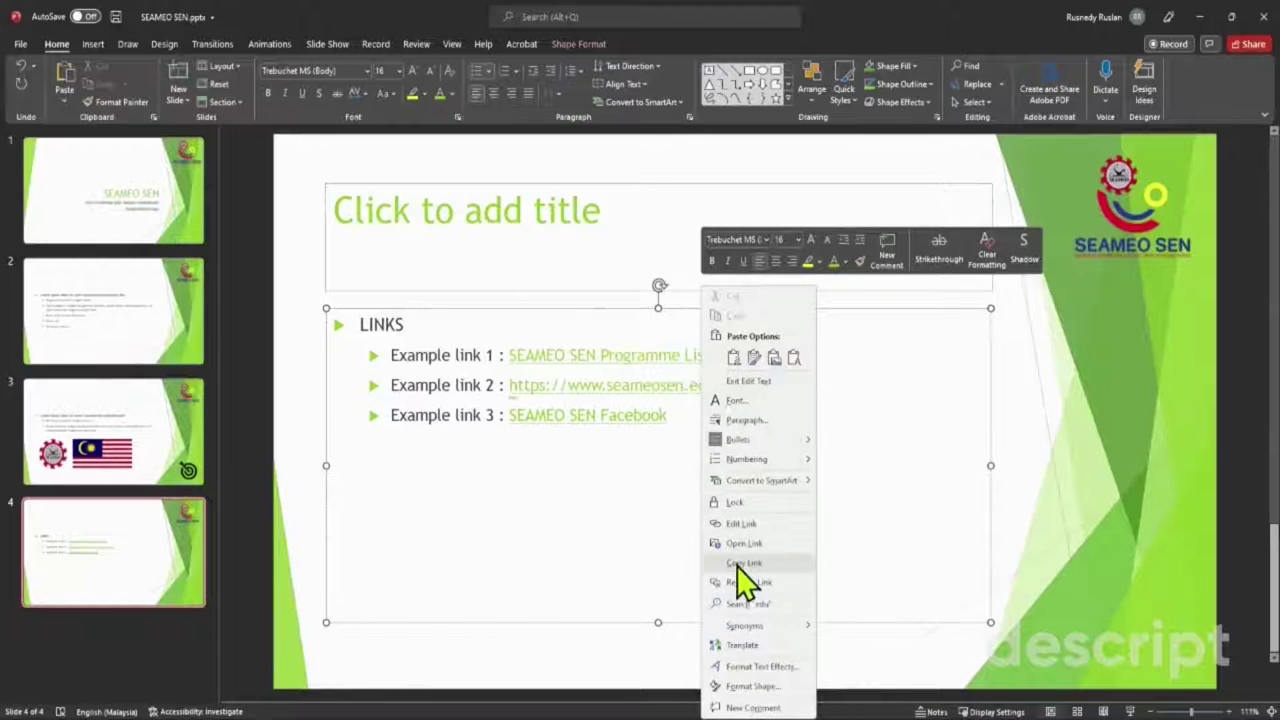
pyautogui.click(745, 524)
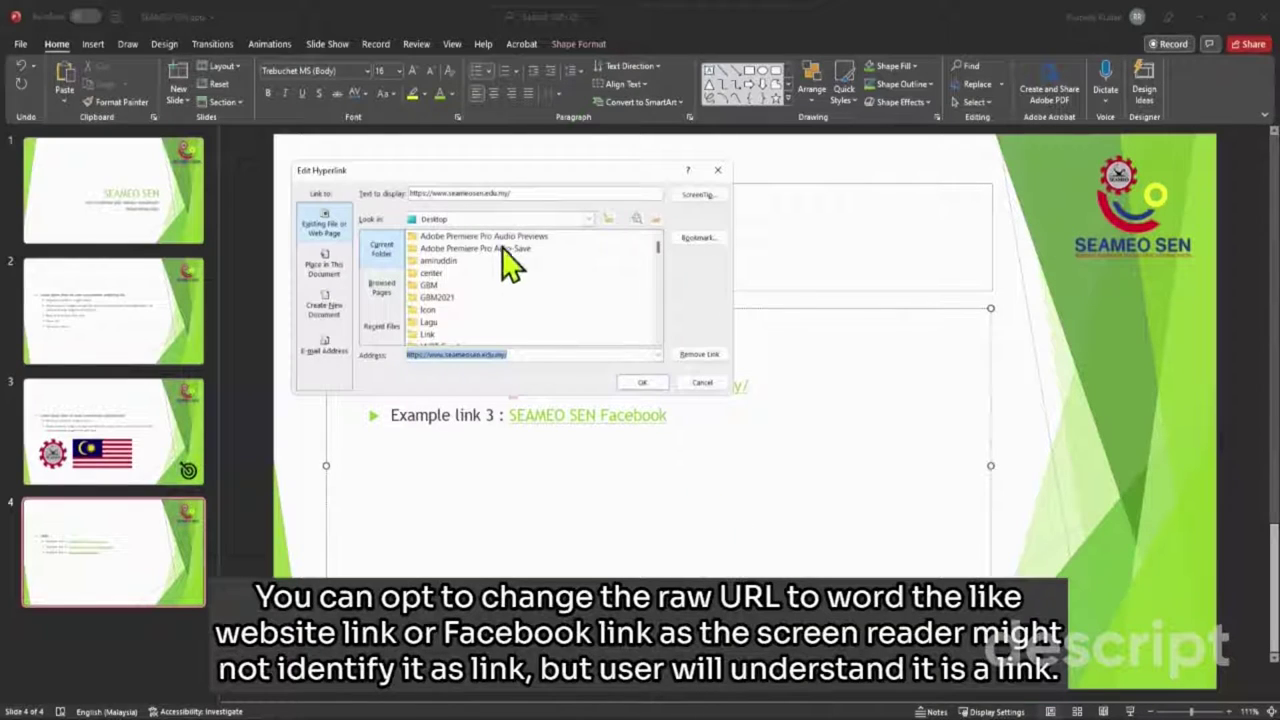
pyautogui.tripleClick(506, 194)
pyautogui.write('SEAMEO SEN Website')
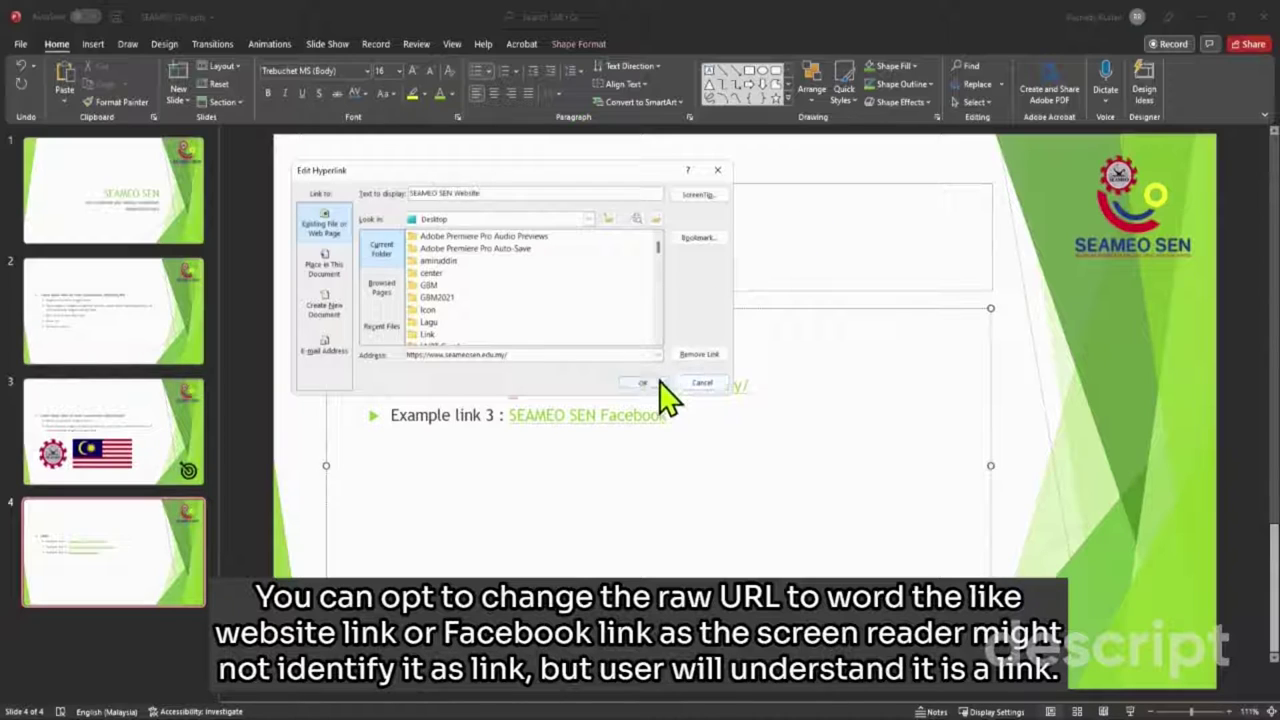
pyautogui.click(645, 384)
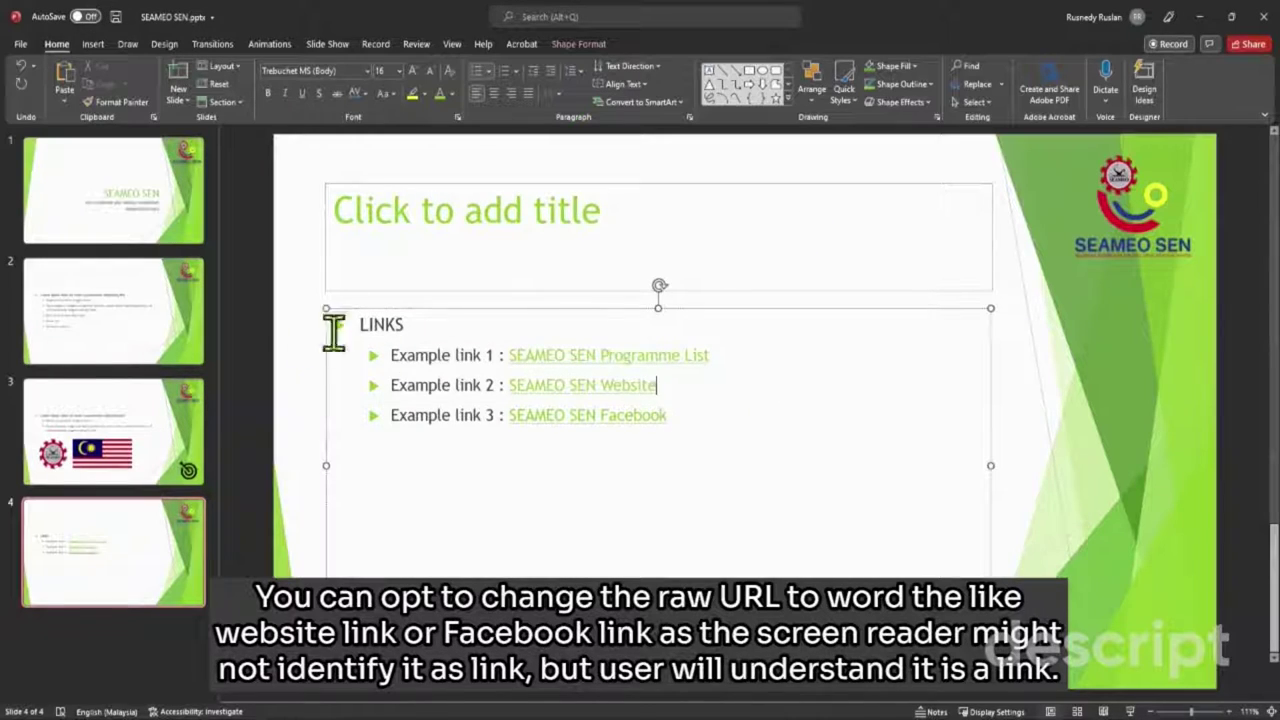
# Step: Insert a table with two columns and three rows on slide 4 and place it below the TABLE bullet
pyautogui.click(126, 171)
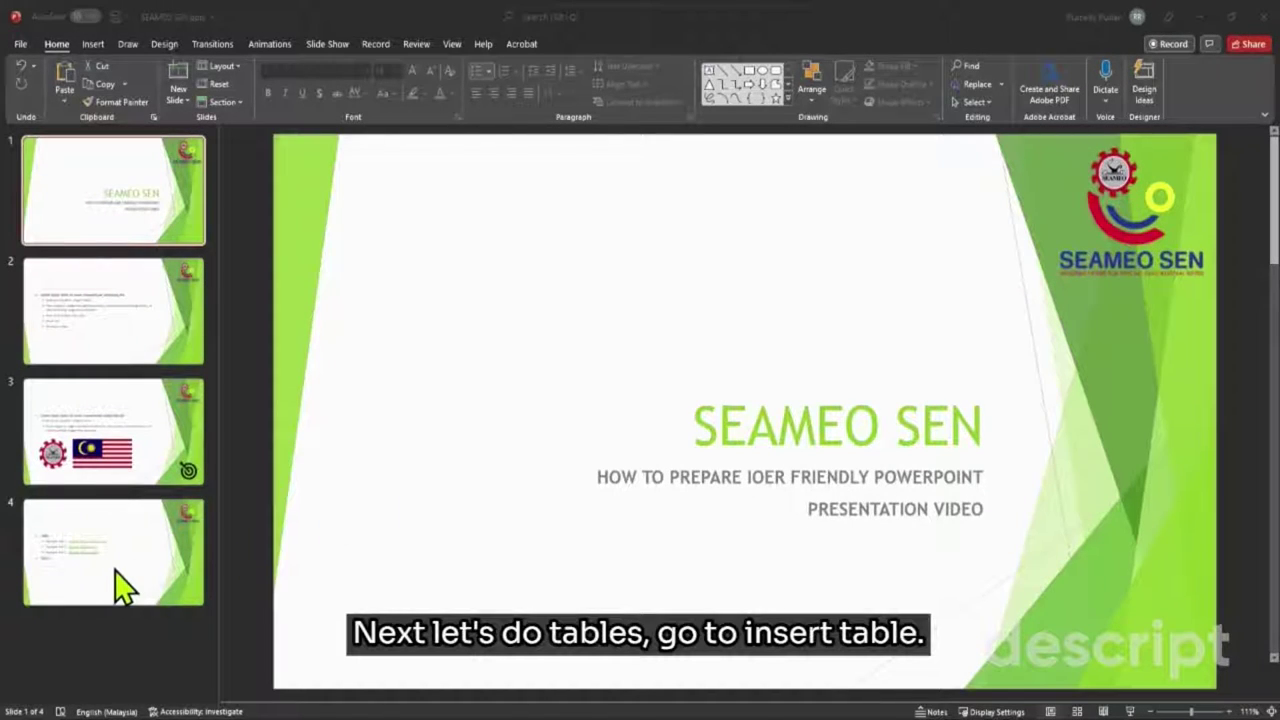
pyautogui.click(114, 574)
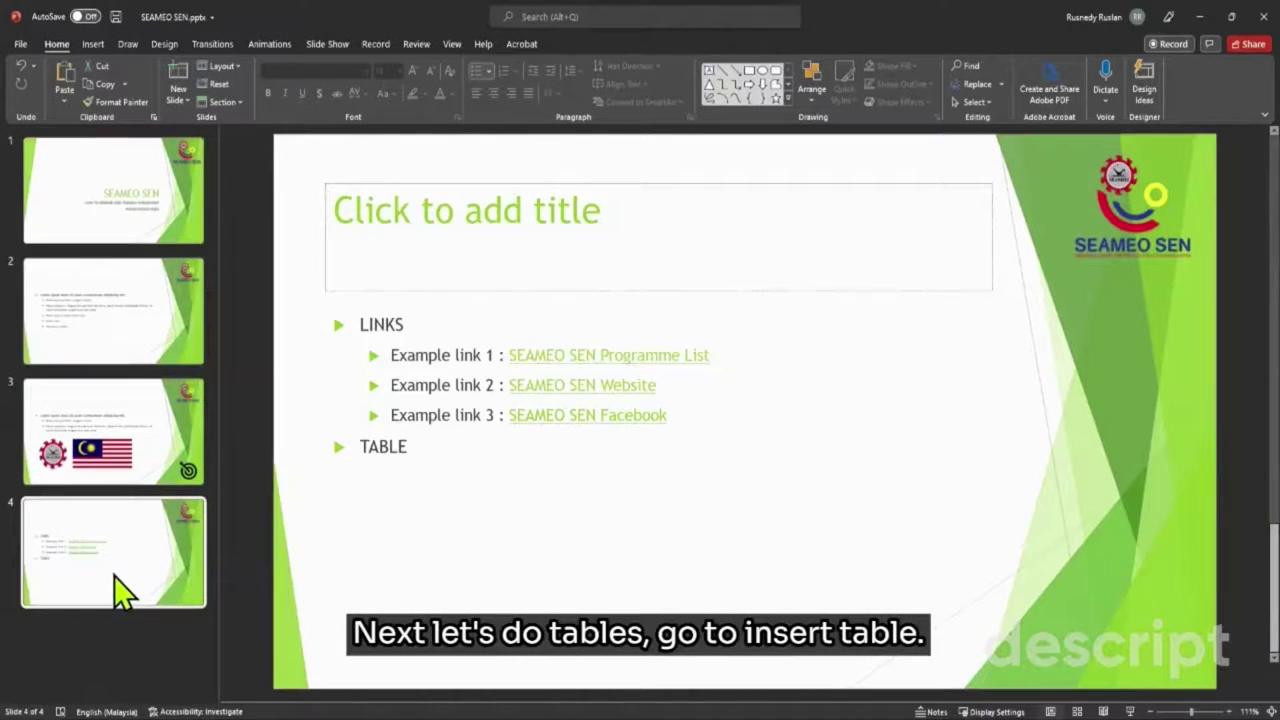
pyautogui.click(92, 44)
pyautogui.click(66, 102)
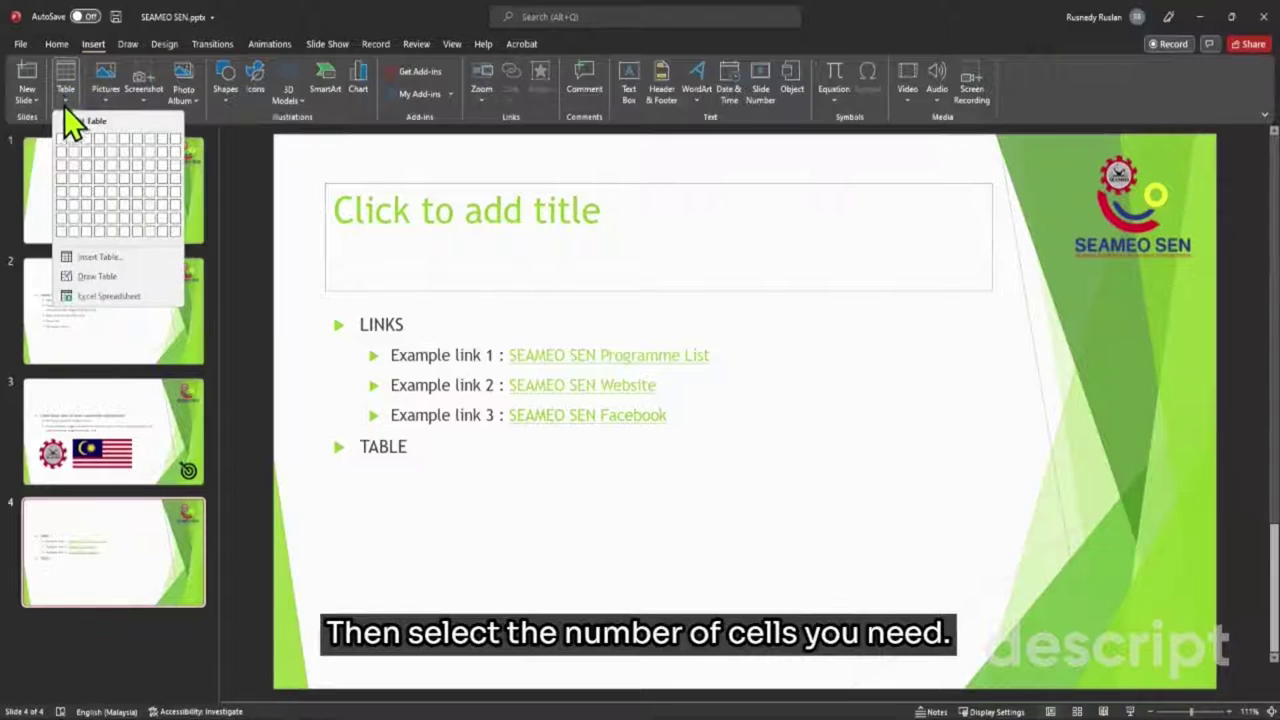
pyautogui.click(72, 162)
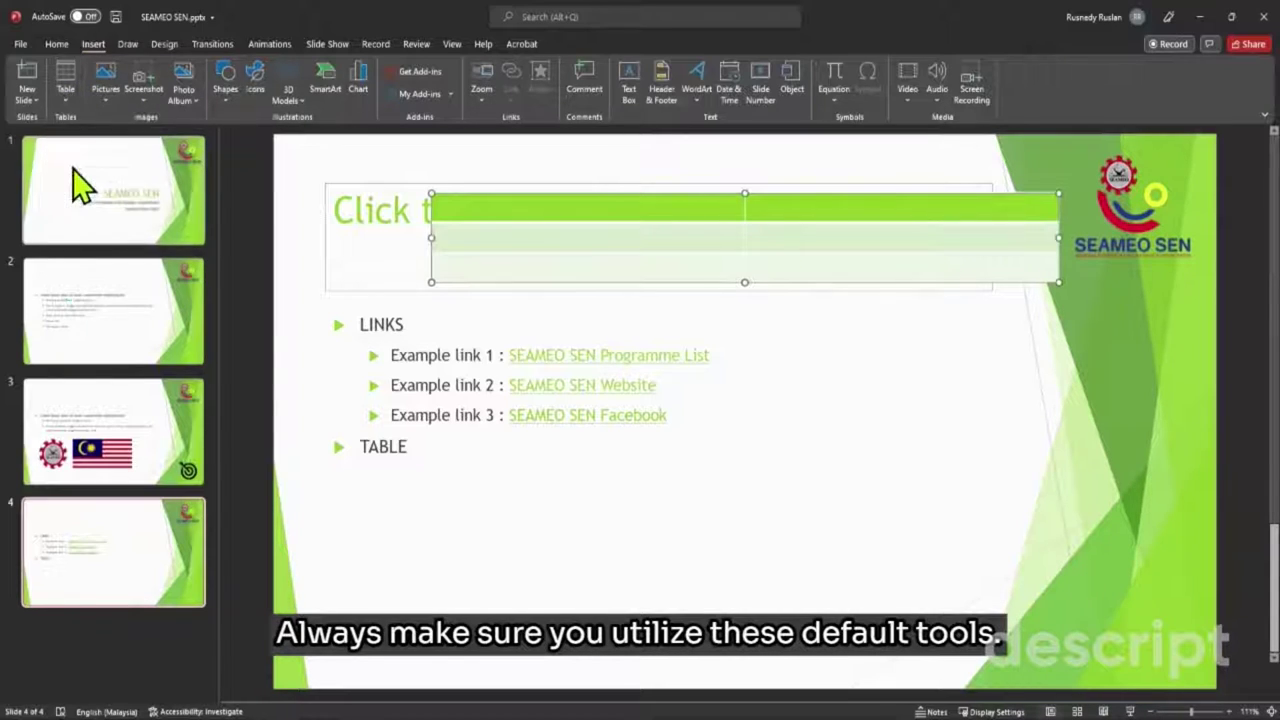
pyautogui.moveTo(750, 240); pyautogui.dragTo(728, 245)
pyautogui.moveTo(466, 193); pyautogui.dragTo(391, 489)
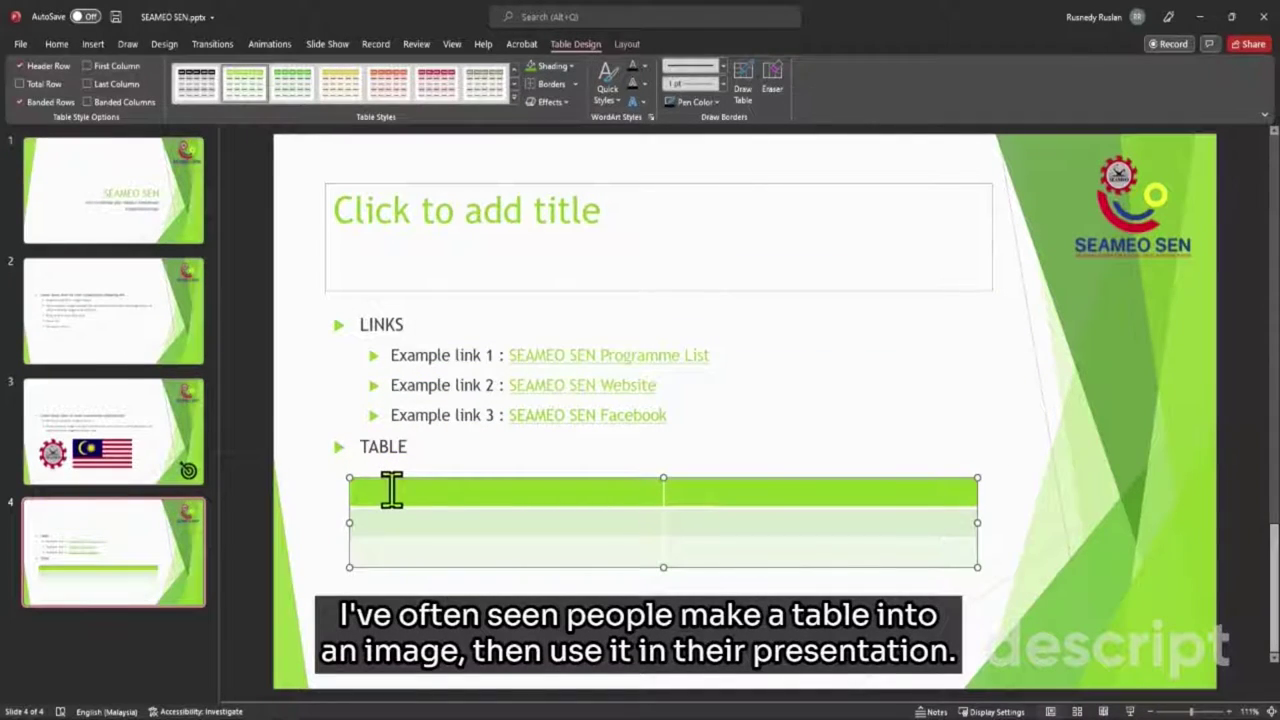
# Step: Fill the table with the headings Name and Country and two people's names, paired with United Kingdom and Malaysia
pyautogui.write('Name')
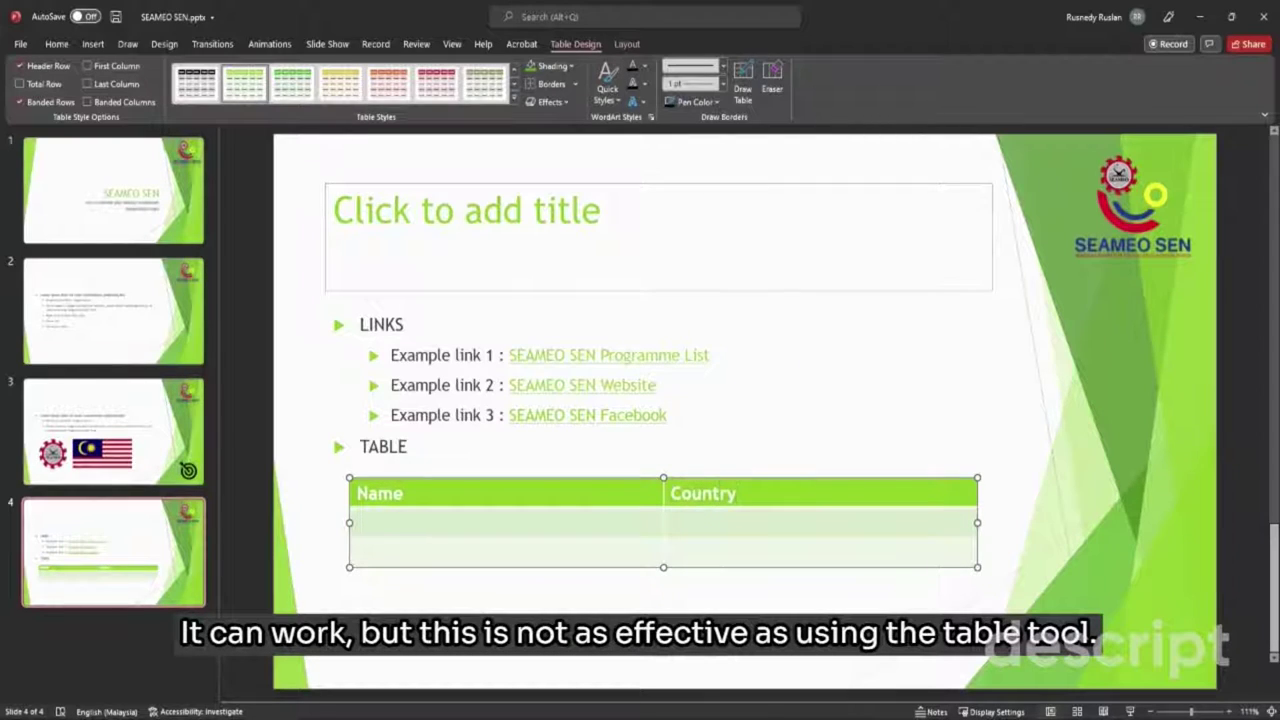
pyautogui.write('Dianne')
pyautogui.click(718, 520)
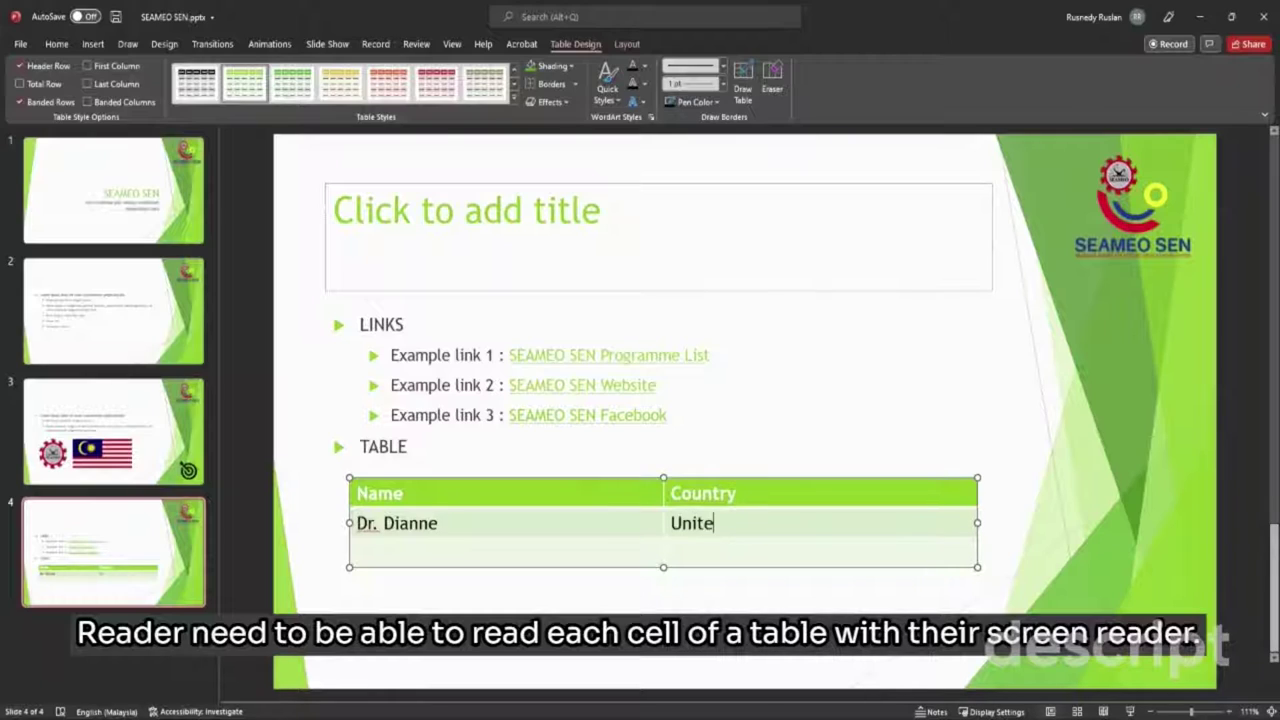
pyautogui.click(600, 551)
pyautogui.write('Dr. Chong')
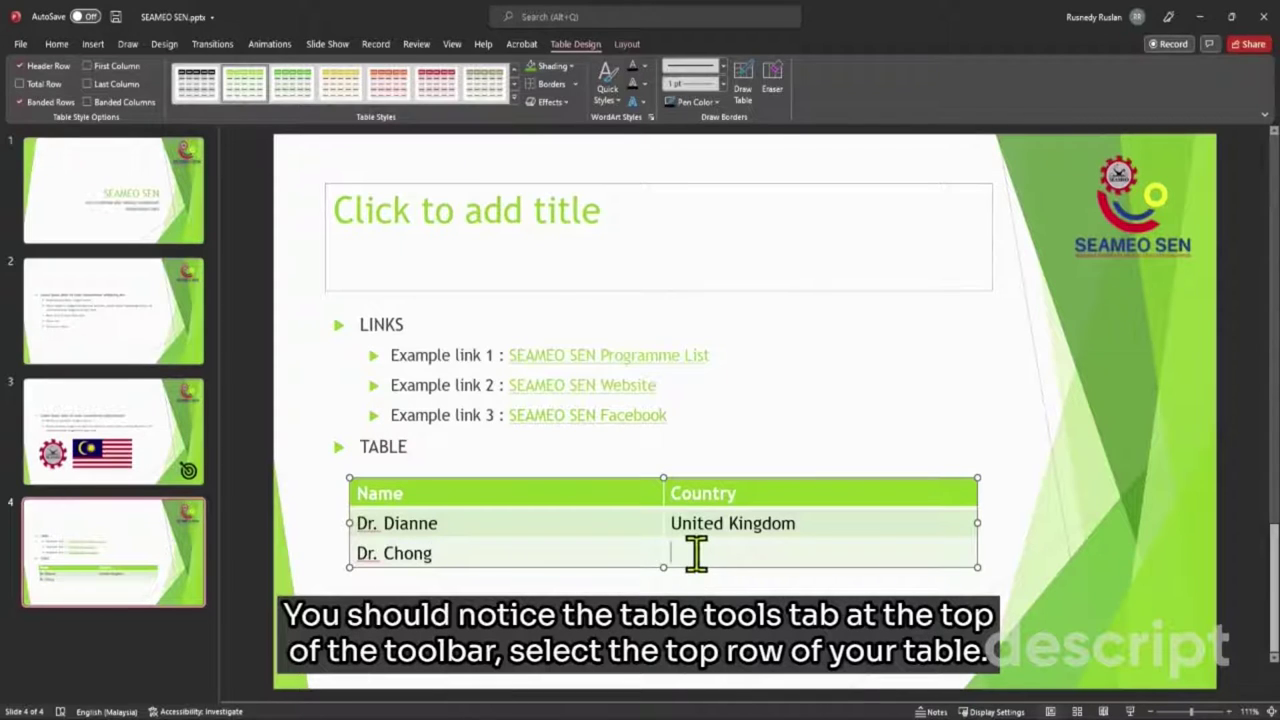
pyautogui.press('Escape')
pyautogui.hotkey('shift', 'Tab')
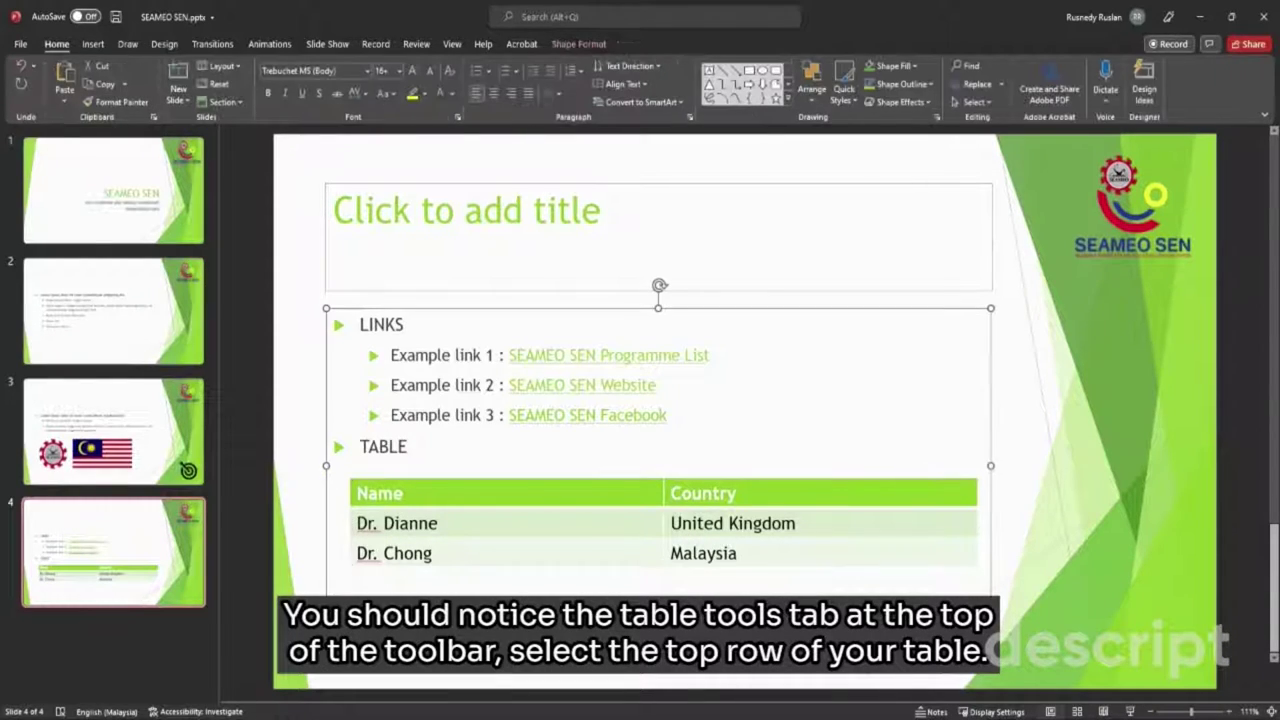
# Step: Designate the table's top row as the Header Row and adjust the table's position below the TABLE bullet
pyautogui.moveTo(339, 492); pyautogui.dragTo(370, 491)
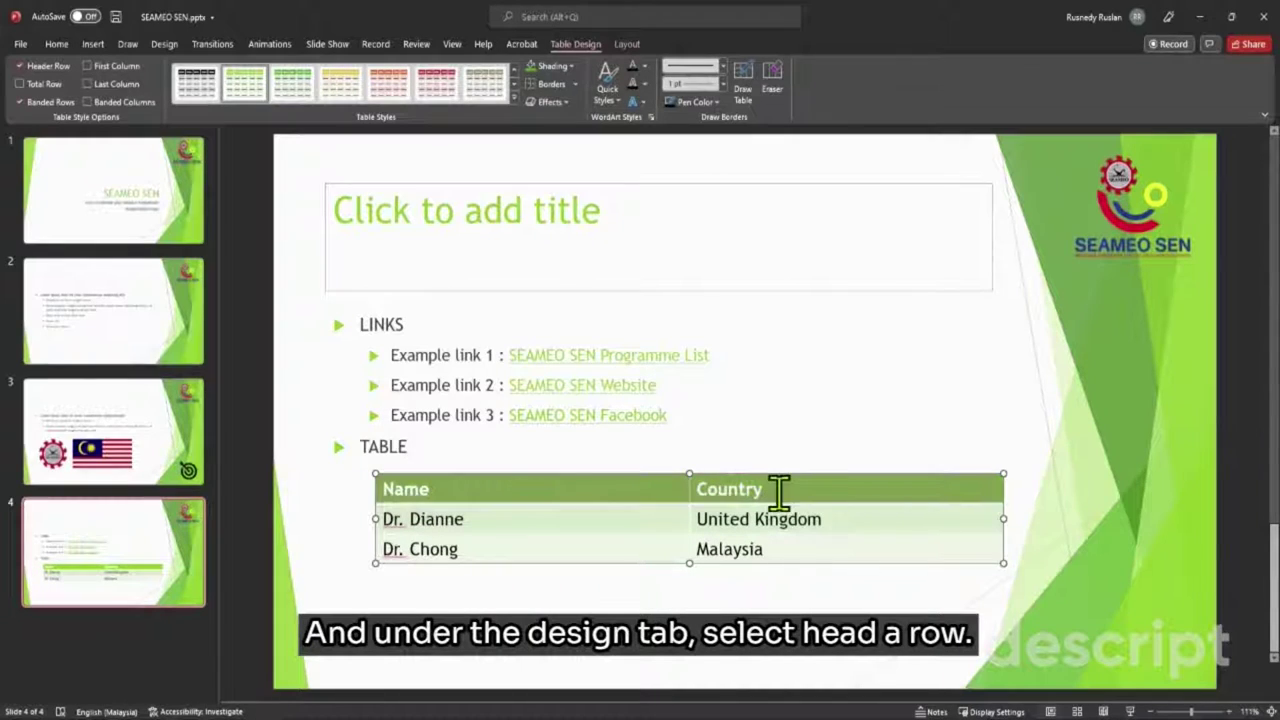
pyautogui.click(19, 66)
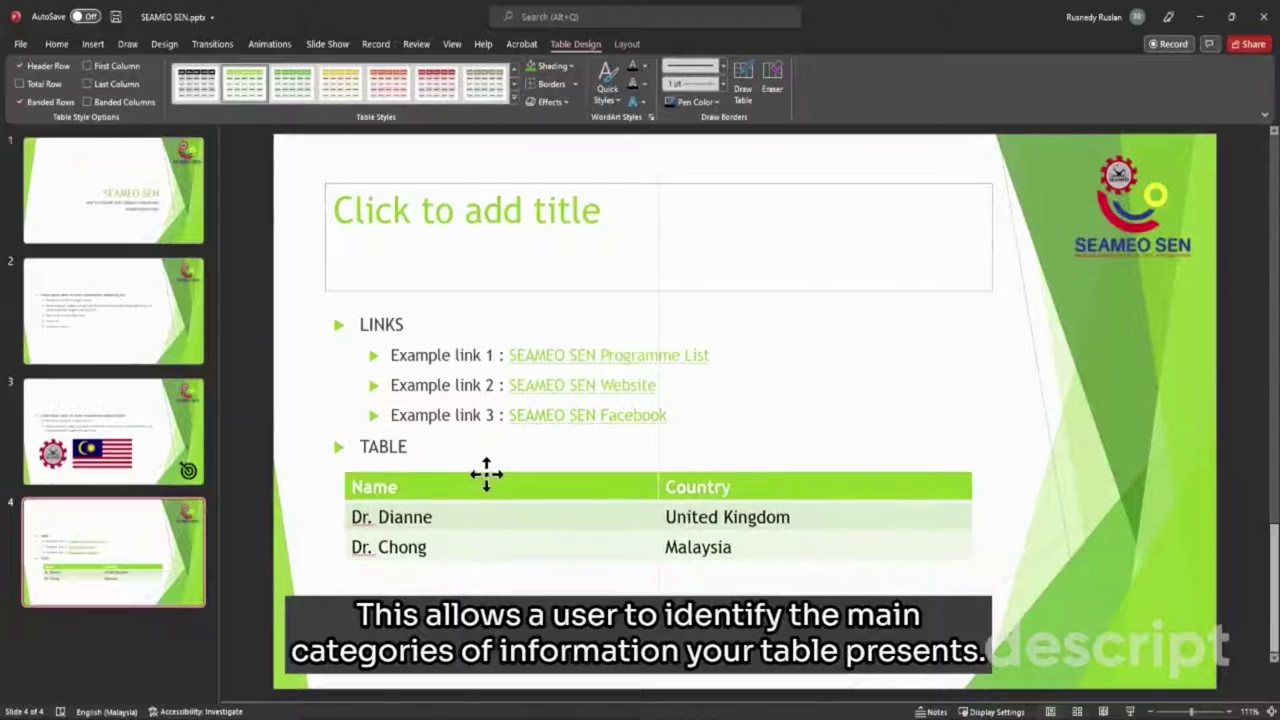
pyautogui.moveTo(486, 474); pyautogui.dragTo(503, 474)
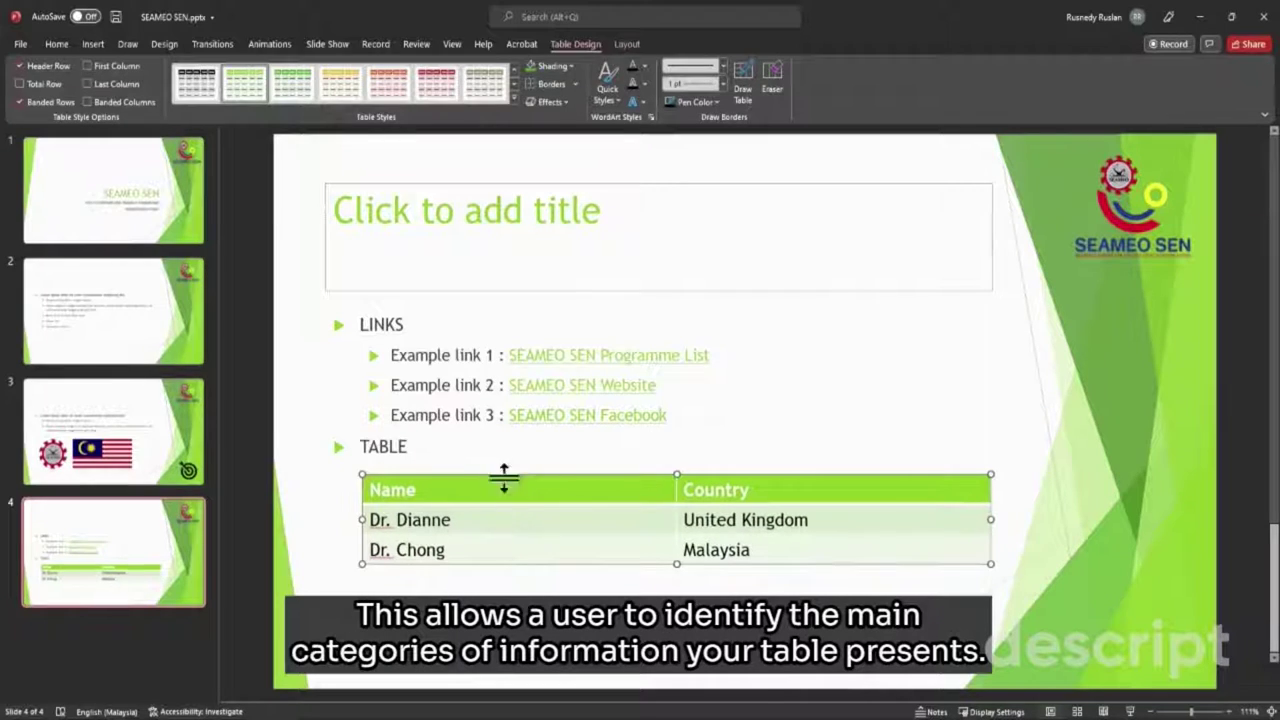